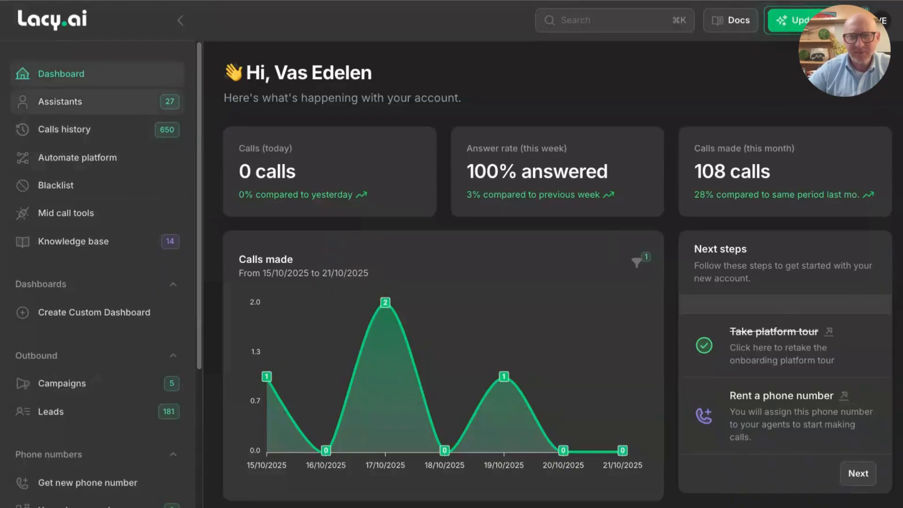
Step: Open the assistants area and start creating a new assistant
click(59, 102)
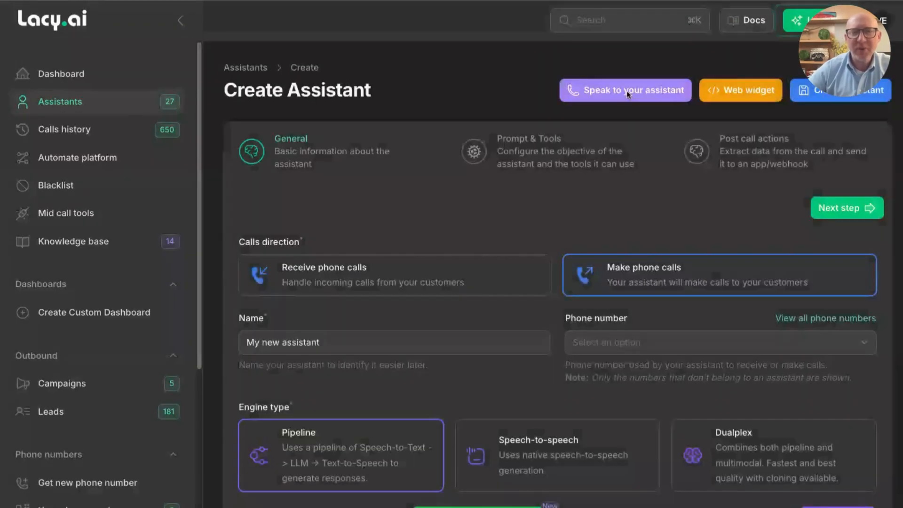
scroll(396, 182, down, 1)
scroll(396, 182, down, 2)
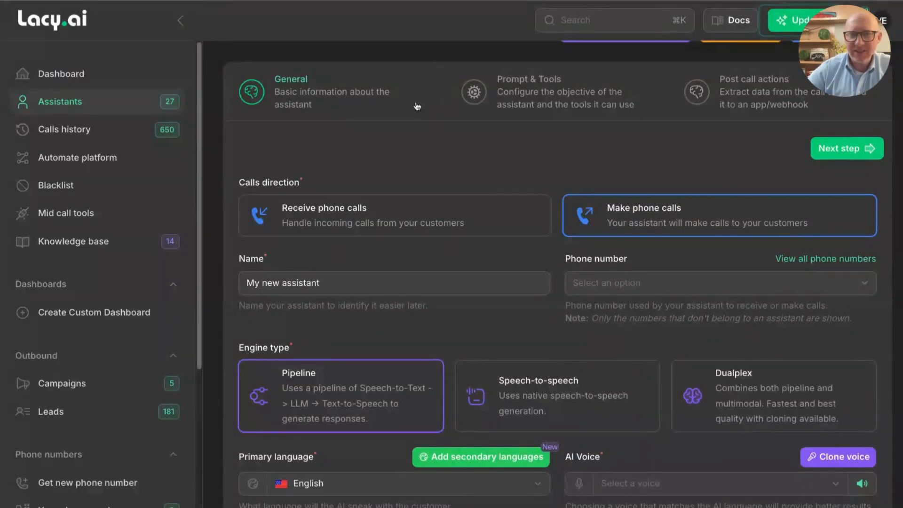
Step: Review the Prompt & Tools and Post call actions sections of the new assistant, returning to its General settings
click(533, 105)
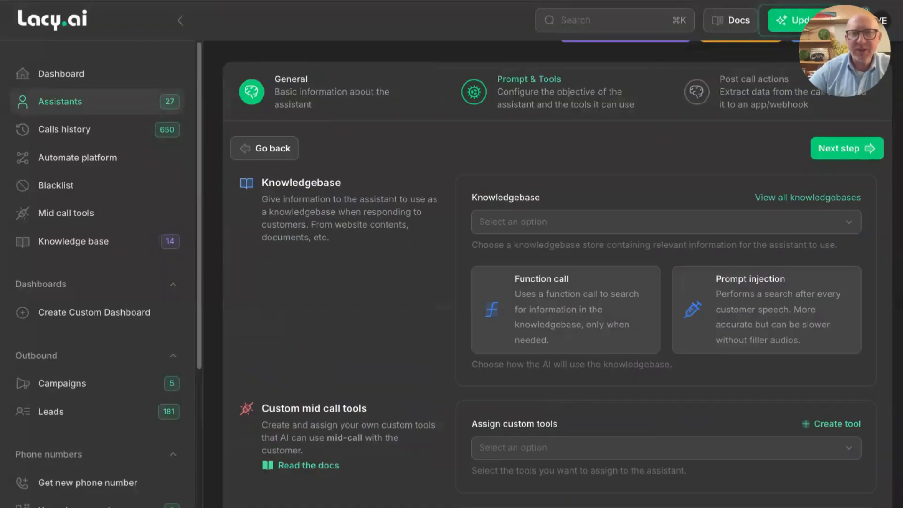
click(748, 93)
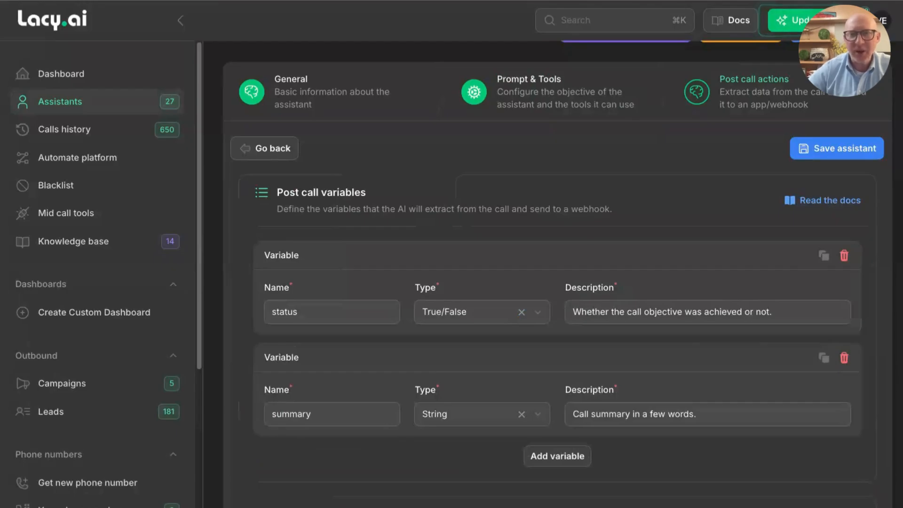
click(296, 103)
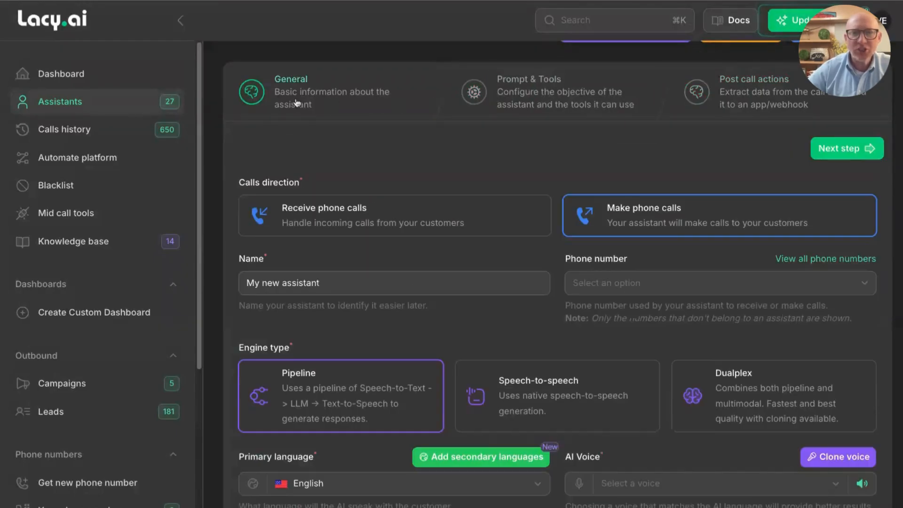
Step: Name the outbound assistant BDR and assign it the first available phone number
scroll(538, 141, down, 1)
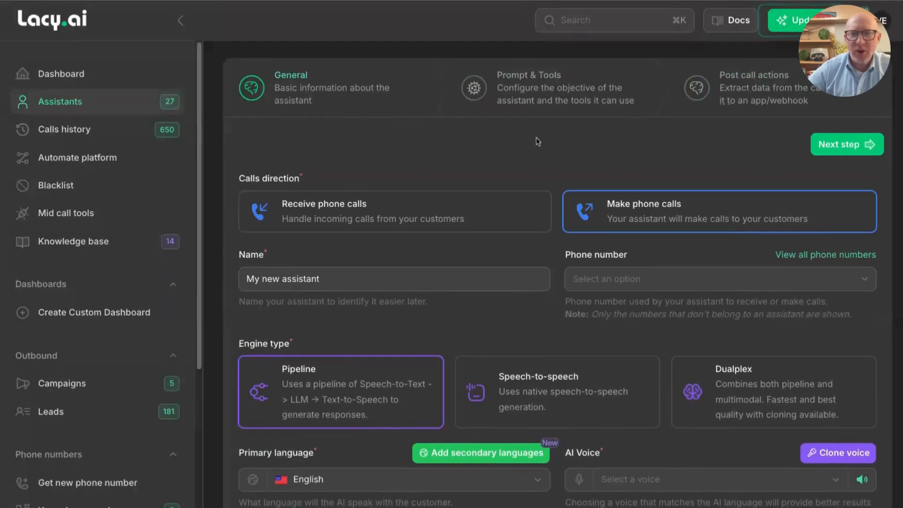
scroll(537, 141, down, 3)
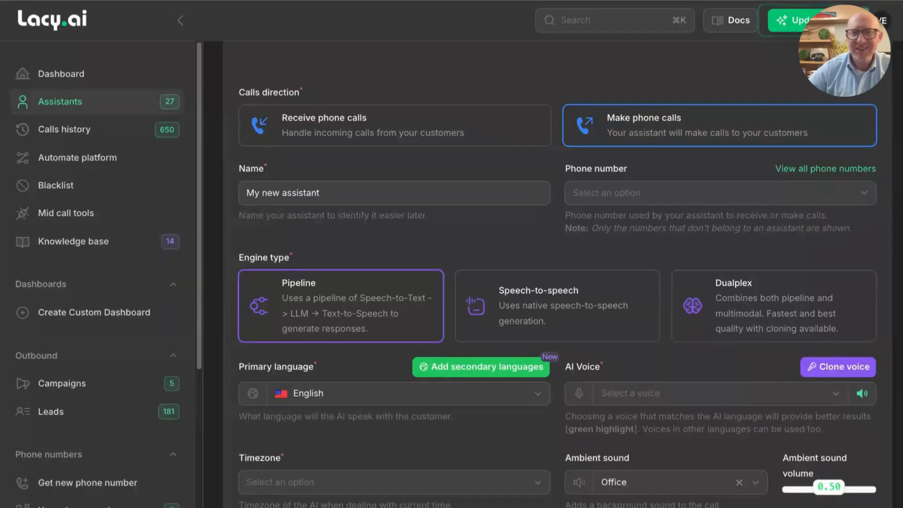
scroll(503, 154, down, 1)
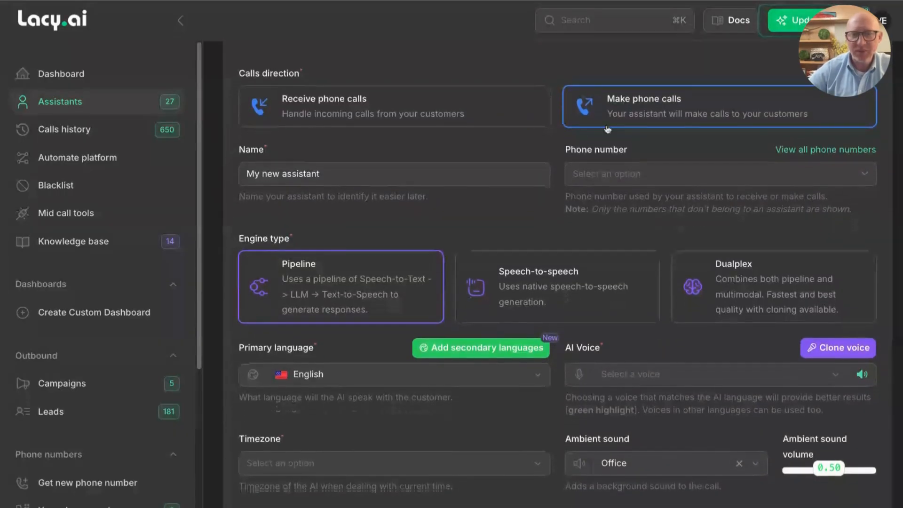
click(446, 175)
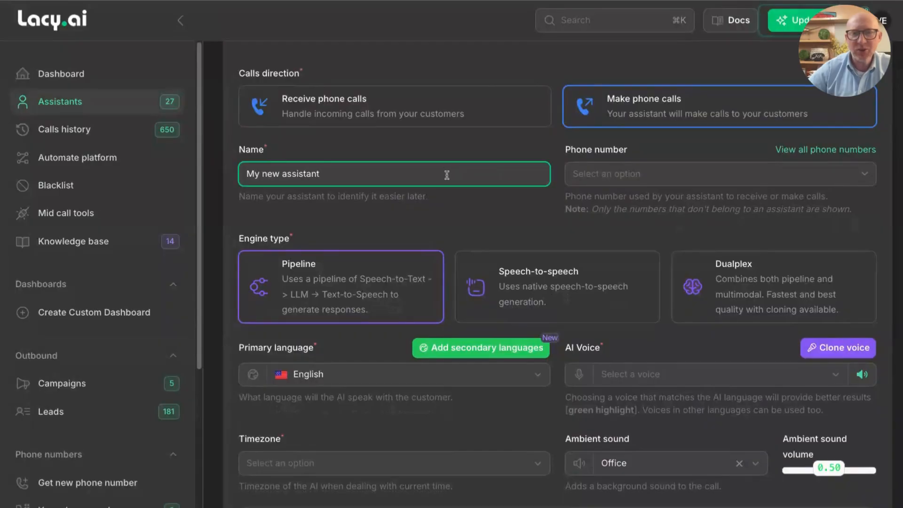
key(super+a)
text(BDR)
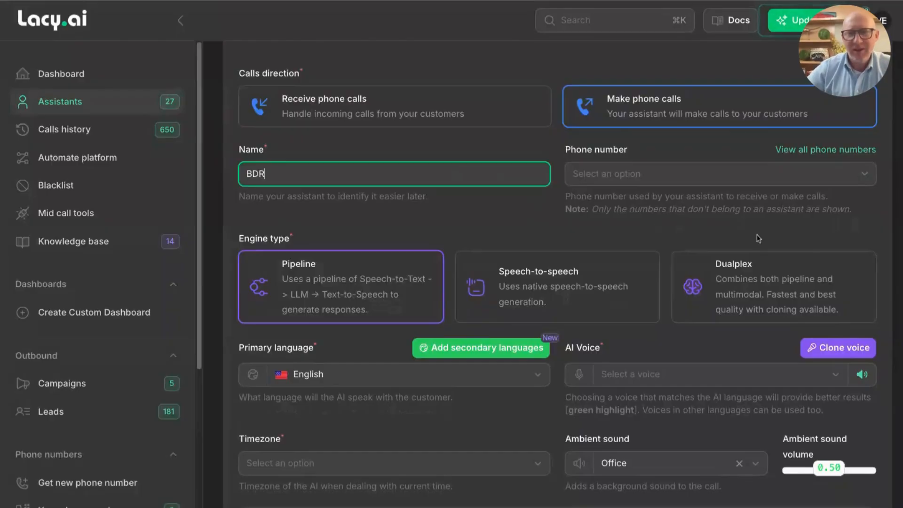
click(820, 175)
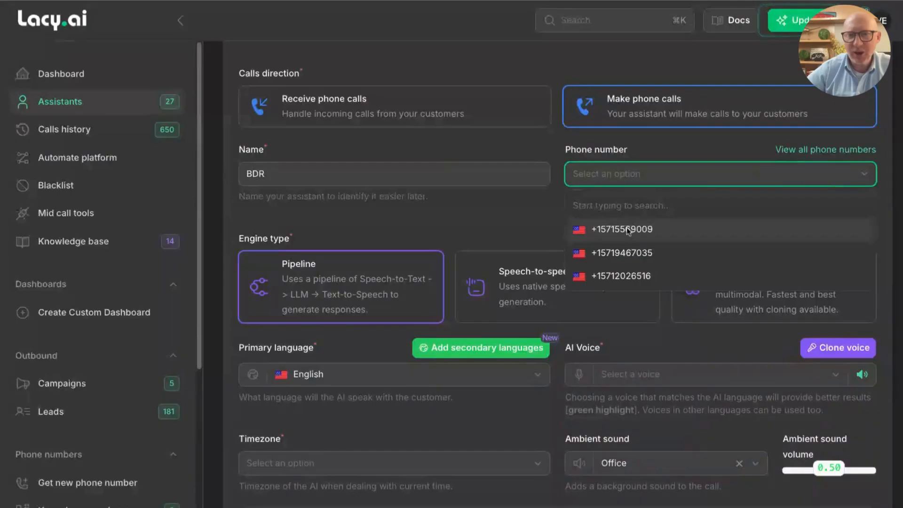
click(626, 228)
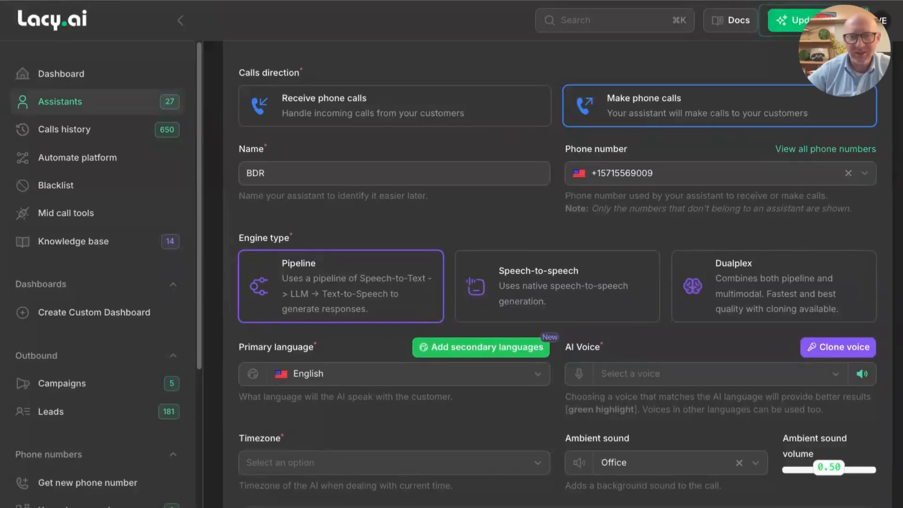
Step: Try the Speech-to-speech and Dualplex engine types and return the assistant to Pipeline
scroll(557, 282, down, 3)
scroll(557, 282, down, 1)
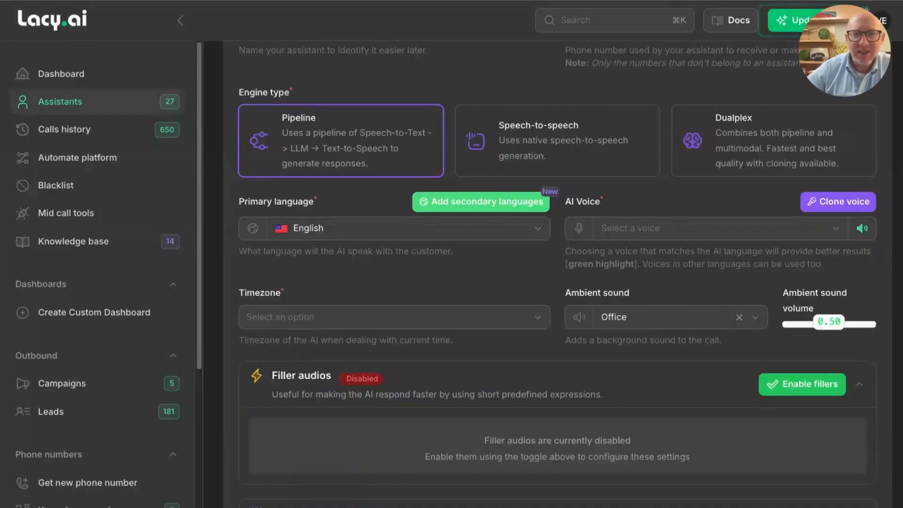
click(652, 162)
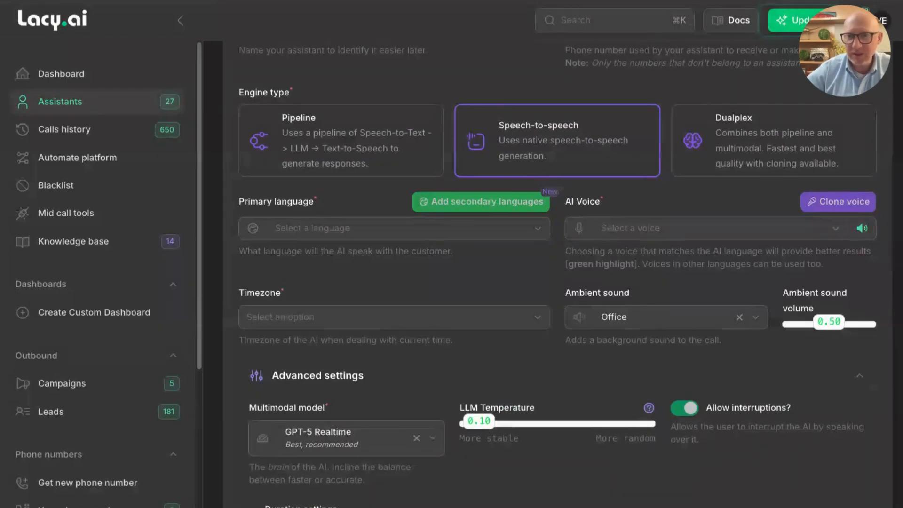
click(766, 164)
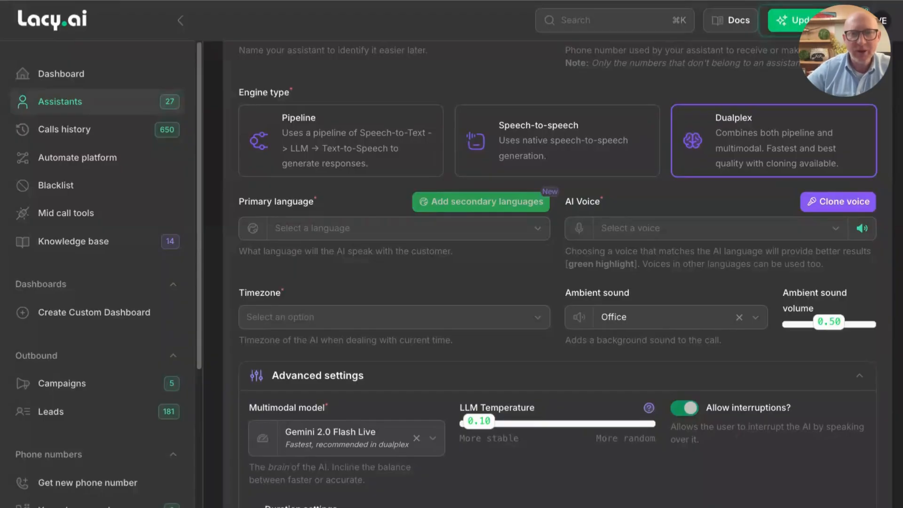
click(418, 159)
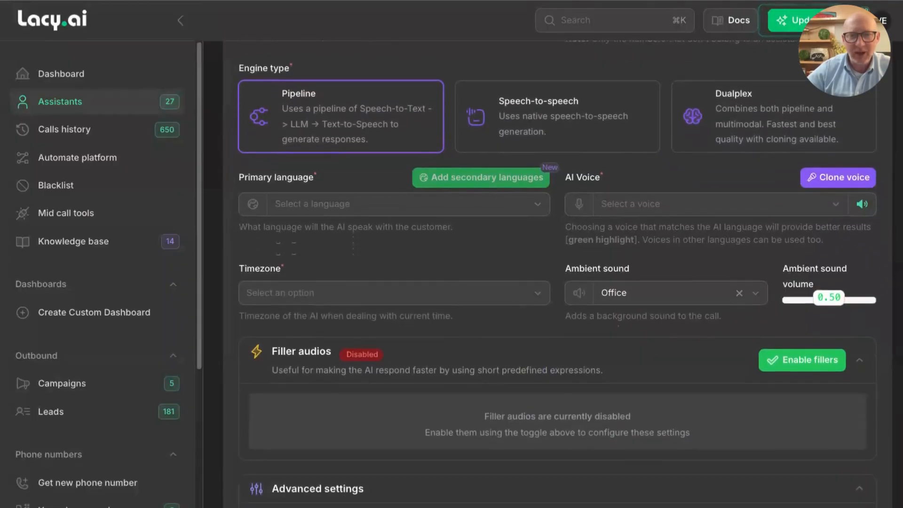
Step: Set the assistant's primary language to English
scroll(460, 177, down, 1)
click(460, 177)
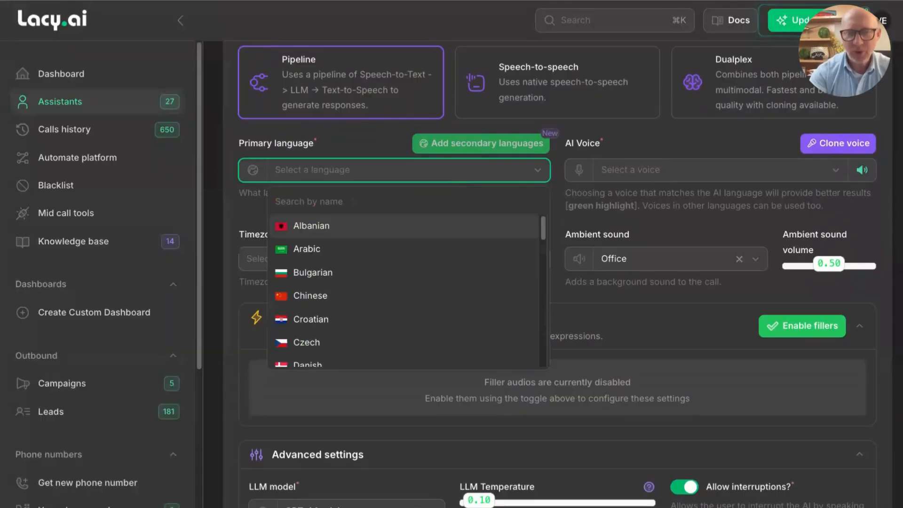
text(En)
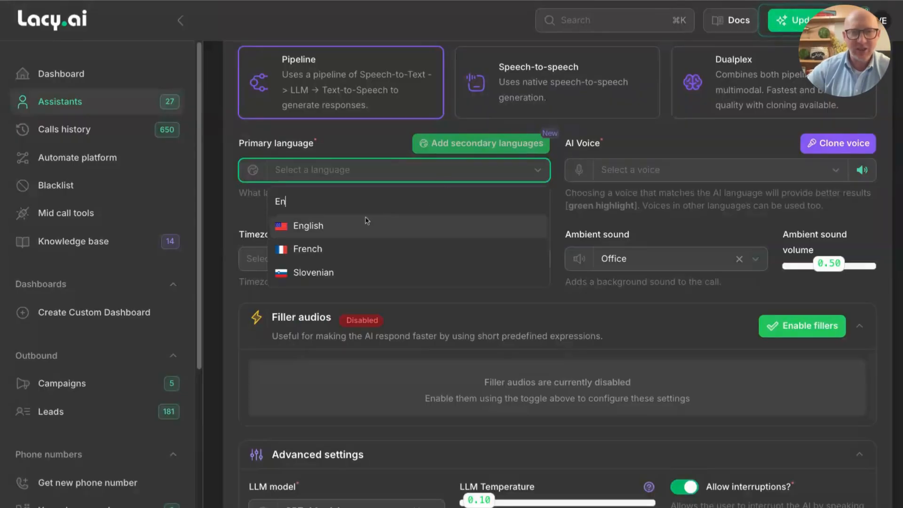
click(336, 232)
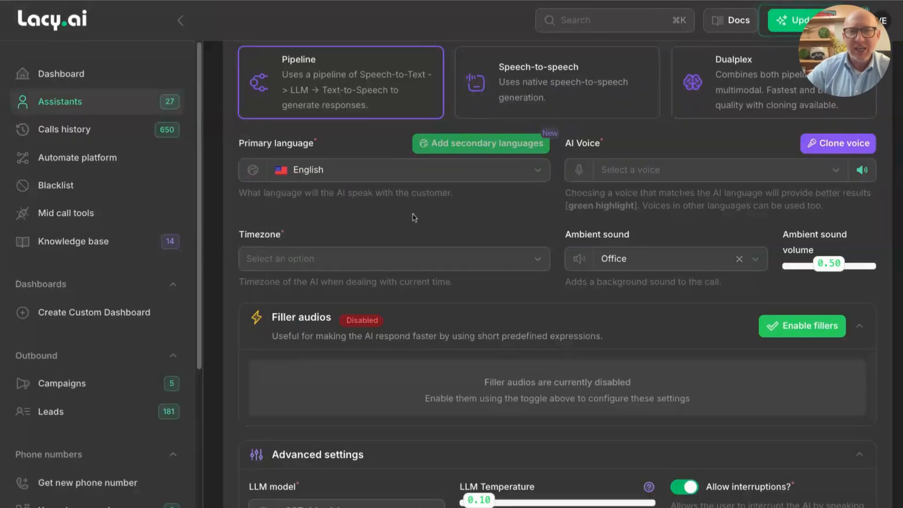
Step: Enable secondary languages for the assistant and add Spanish
click(476, 142)
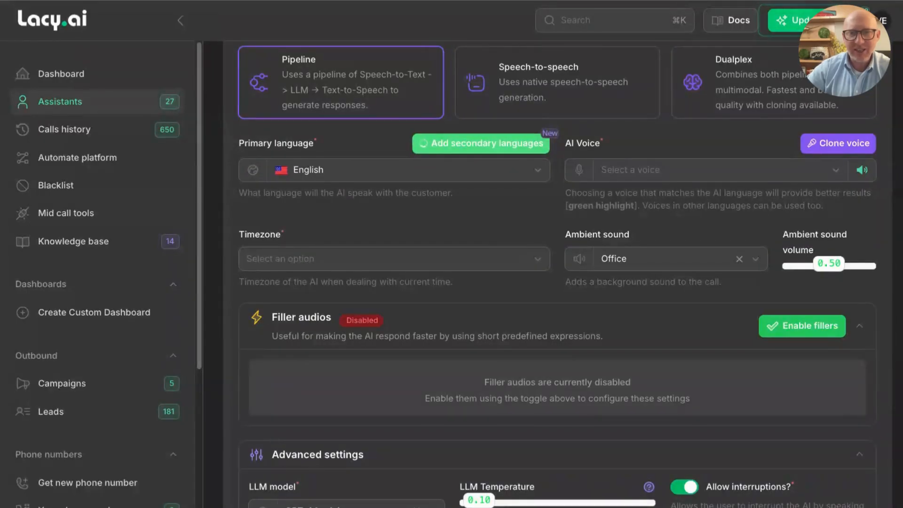
click(456, 170)
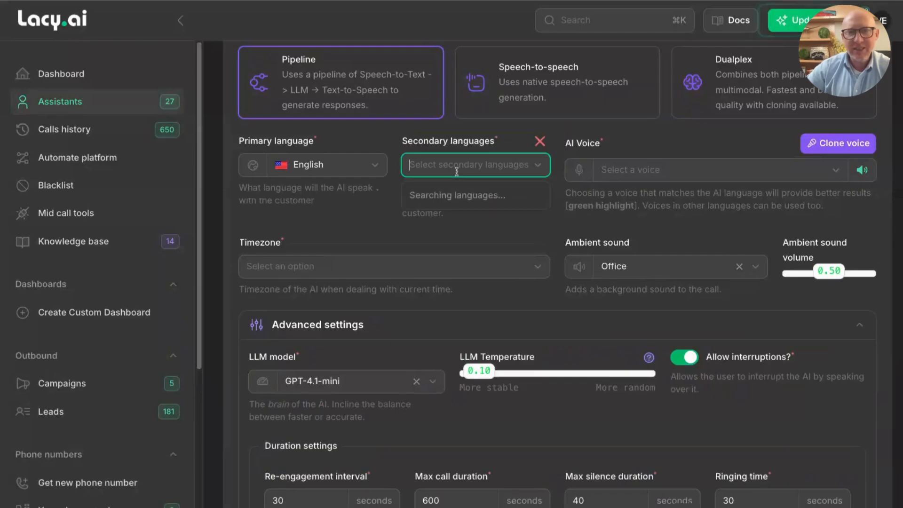
text(spa)
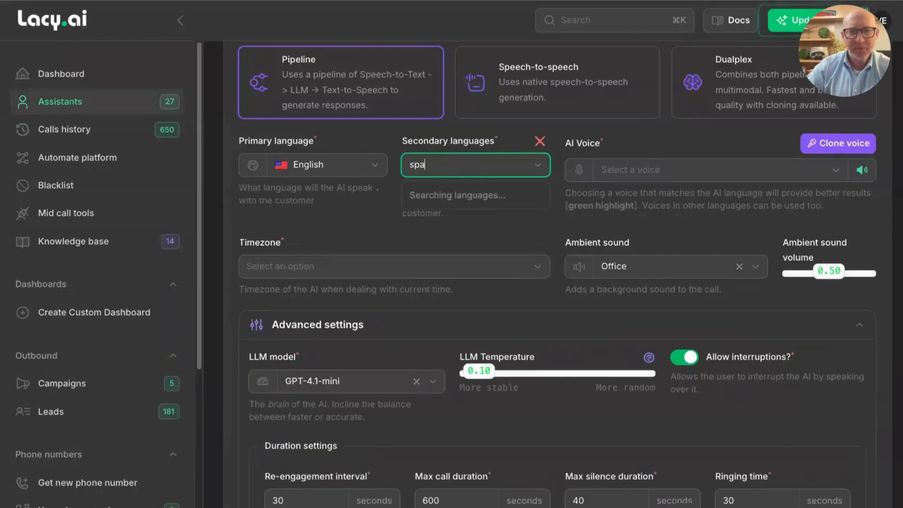
click(438, 193)
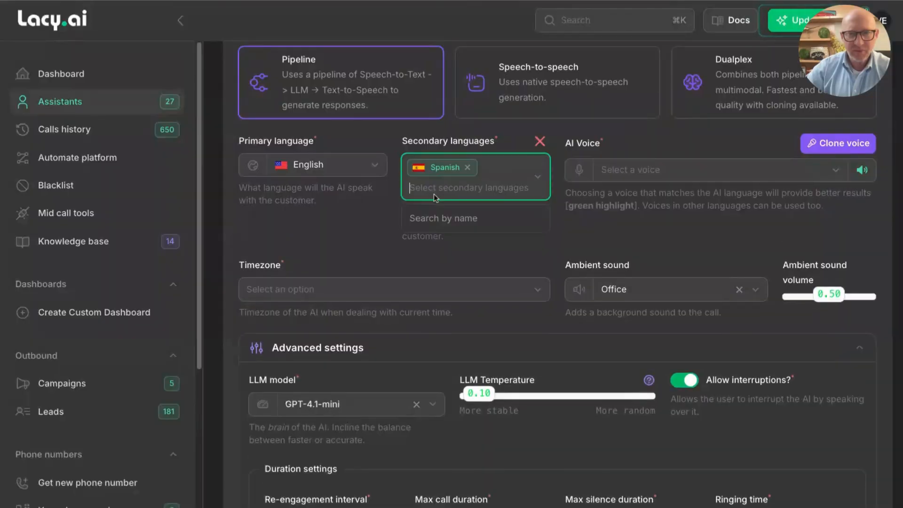
click(372, 229)
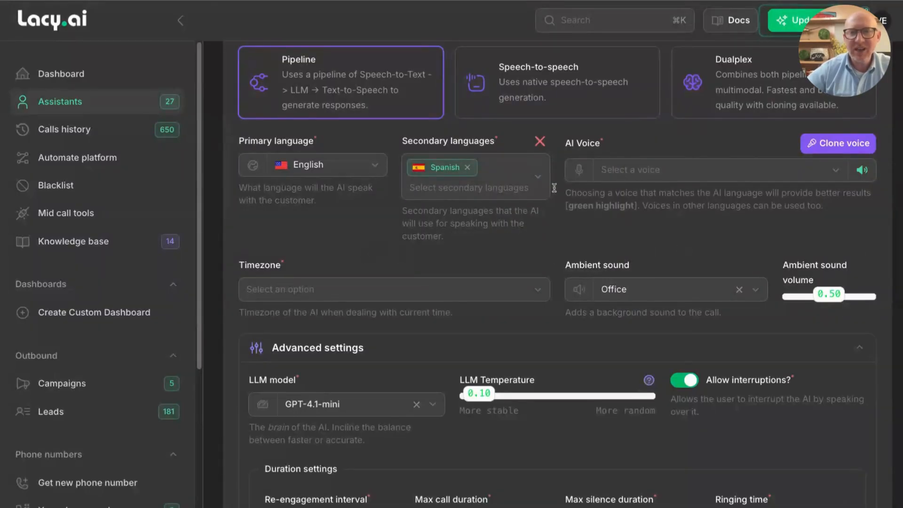
Step: Find the Heather Rey voice and assign it as the assistant's AI voice
click(630, 174)
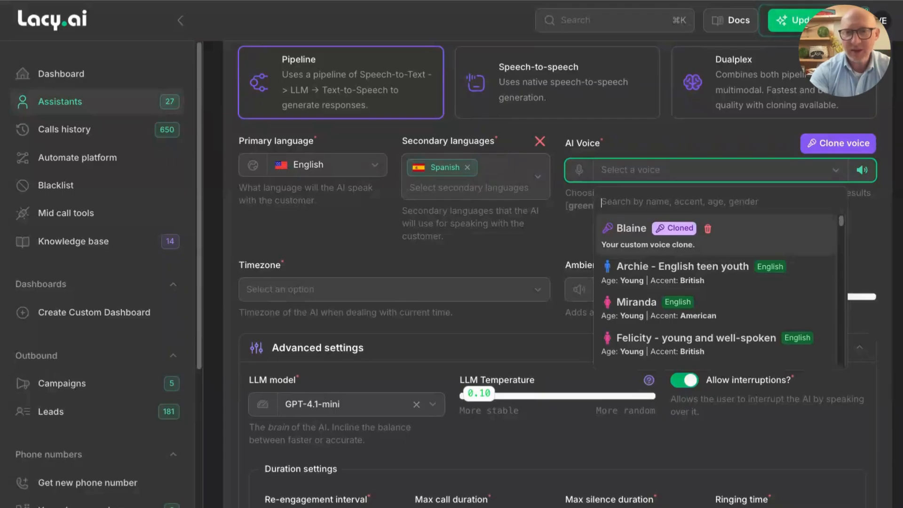
text(Heather rey)
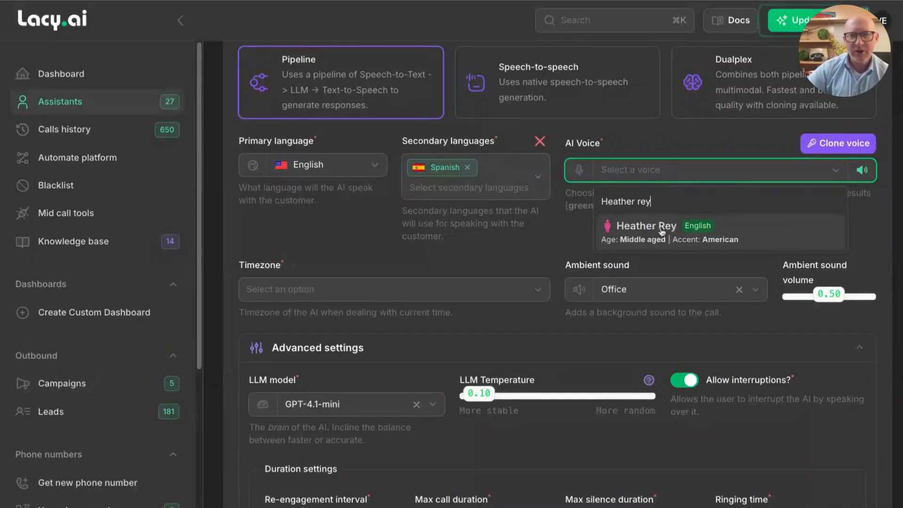
click(655, 235)
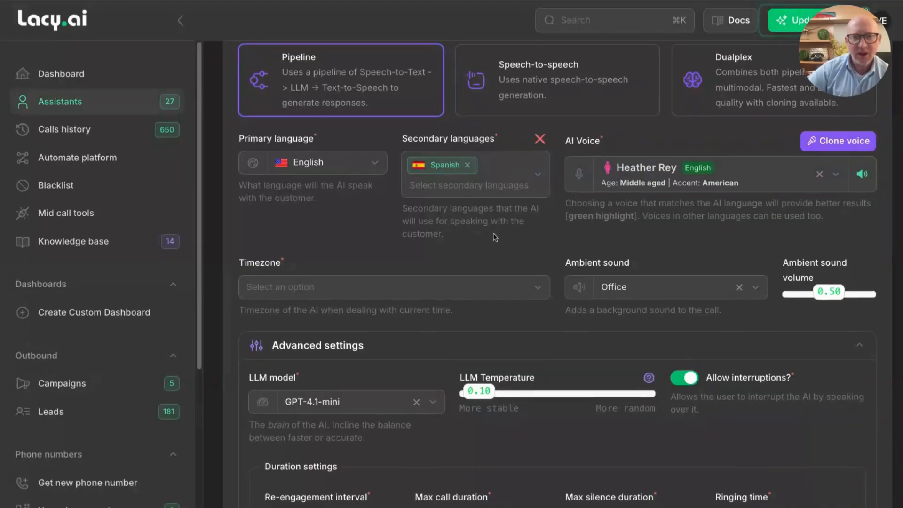
Step: Set the assistant's timezone to (UTC-04:00) America, New York and clear the Office ambient sound
scroll(456, 228, down, 2)
click(449, 176)
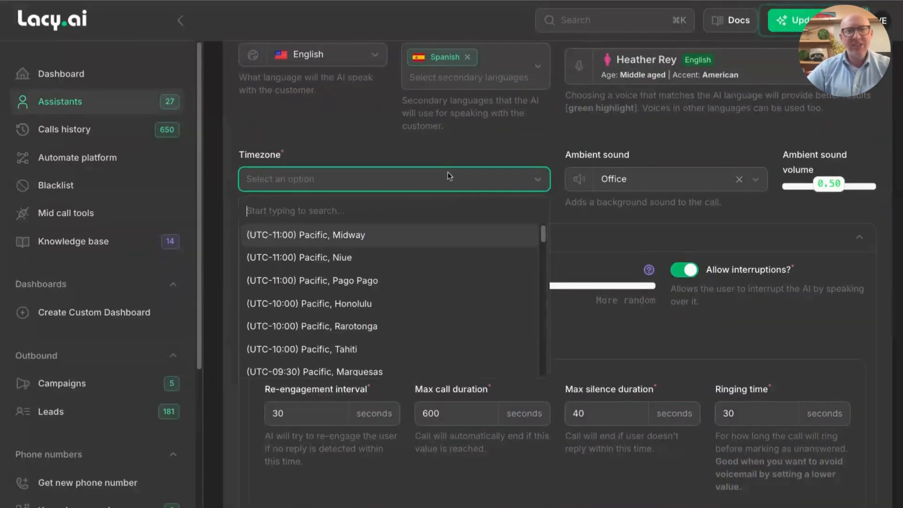
text(new)
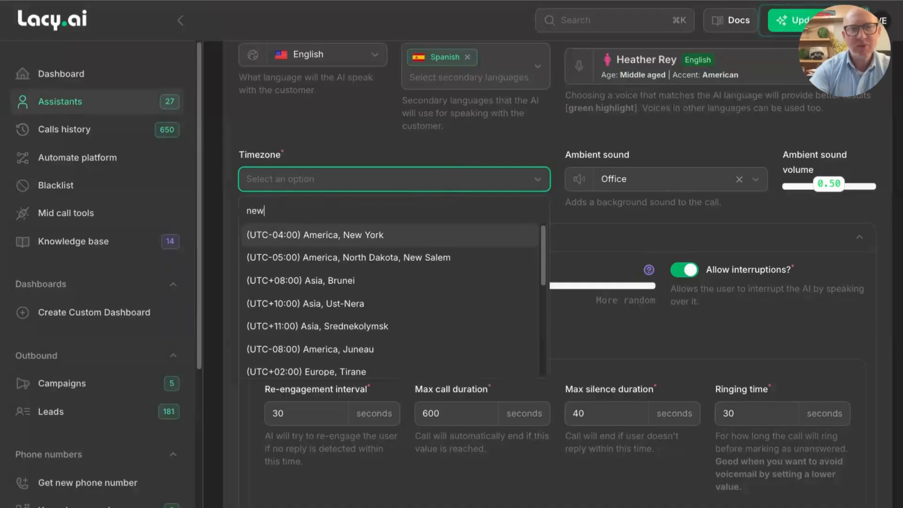
click(376, 241)
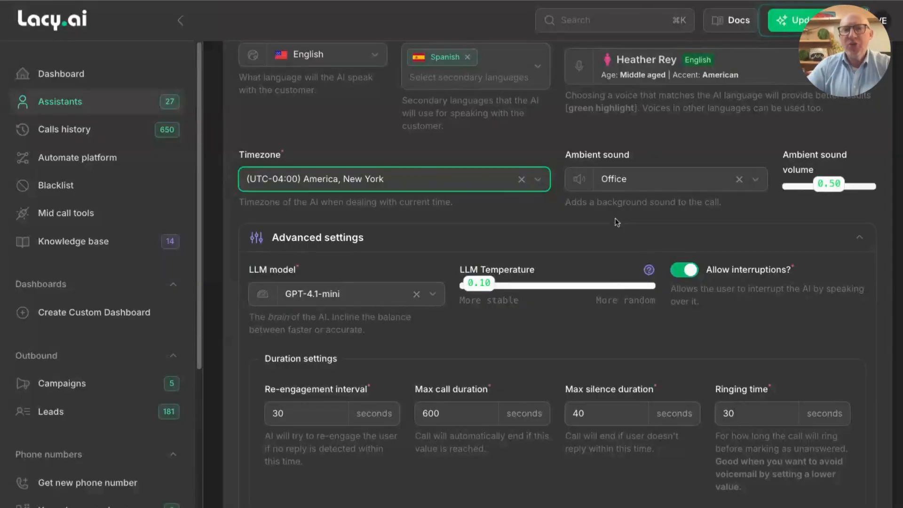
scroll(616, 222, down, 1)
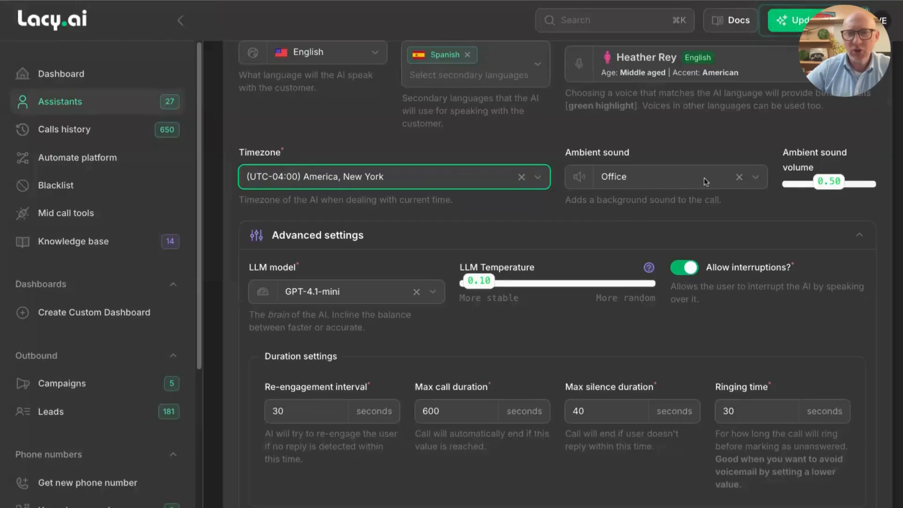
click(740, 177)
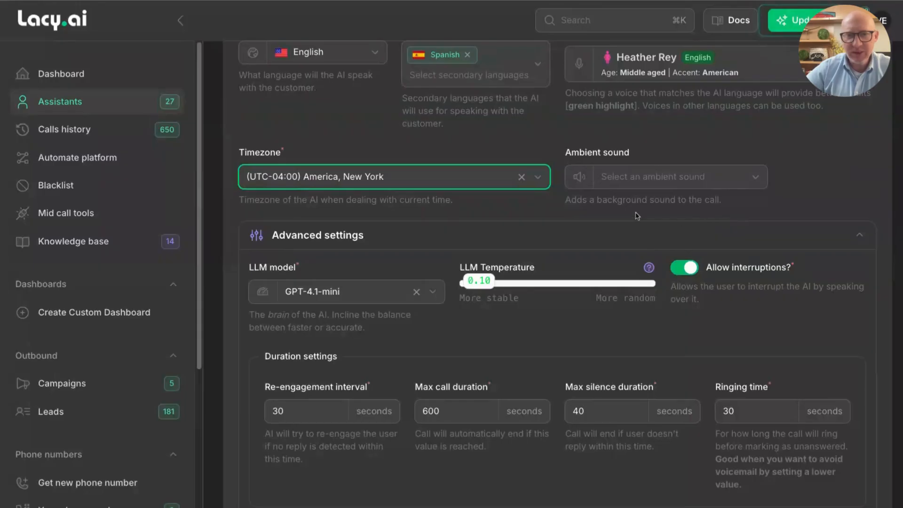
Step: Review the language models offered in the assistant's LLM model setting
scroll(636, 215, down, 2)
scroll(636, 215, down, 2)
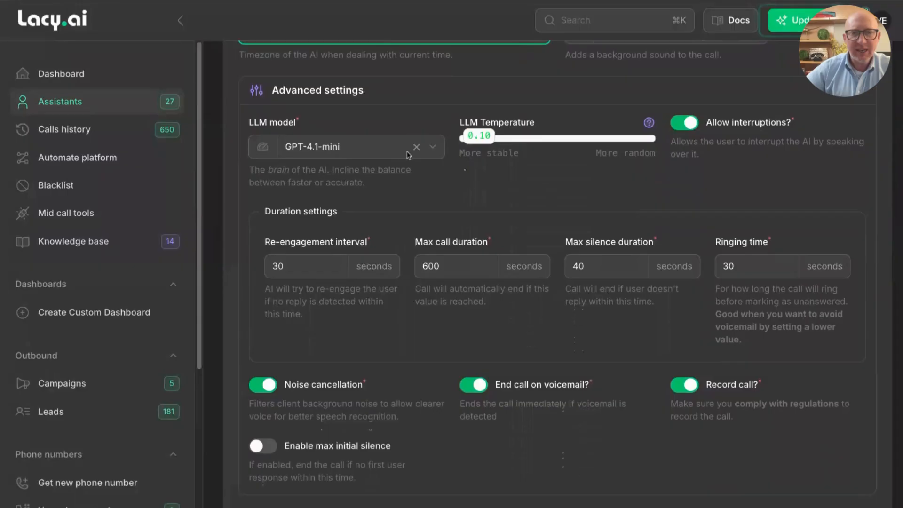
click(432, 148)
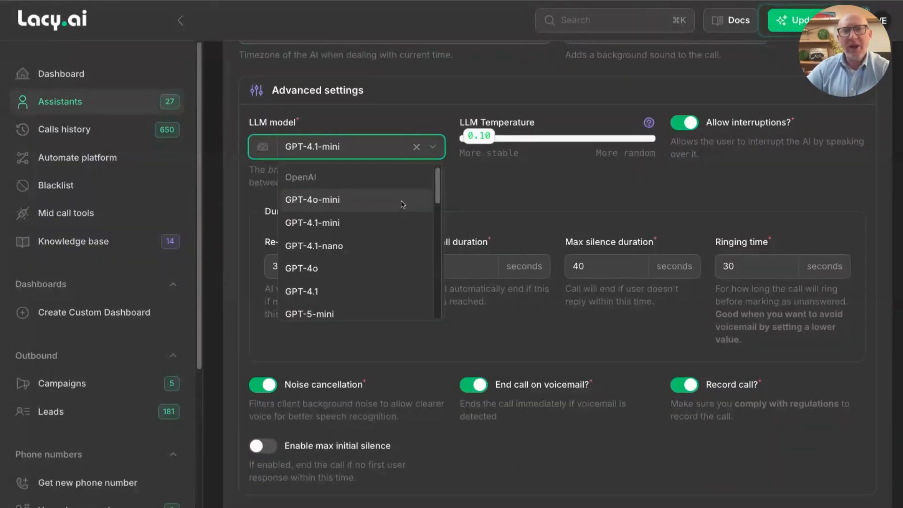
scroll(380, 247, down, 3)
scroll(385, 249, down, 1)
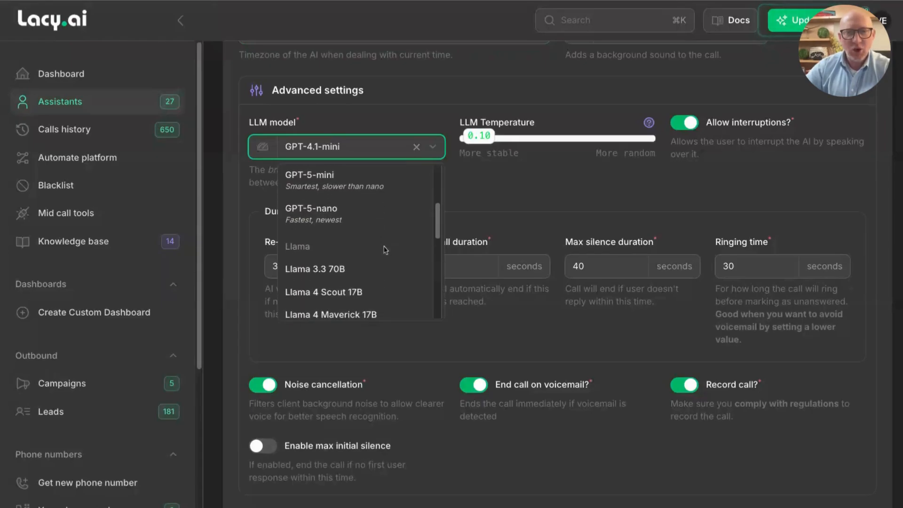
scroll(385, 250, down, 5)
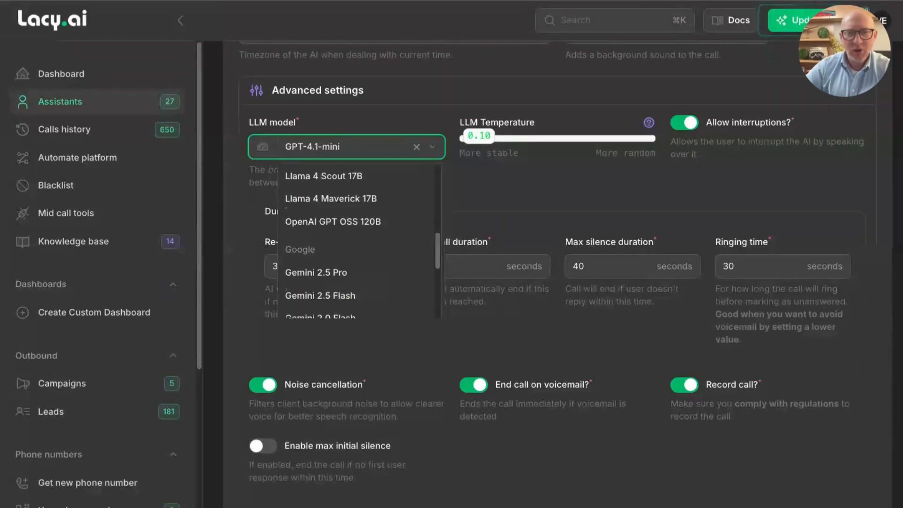
scroll(362, 243, down, 4)
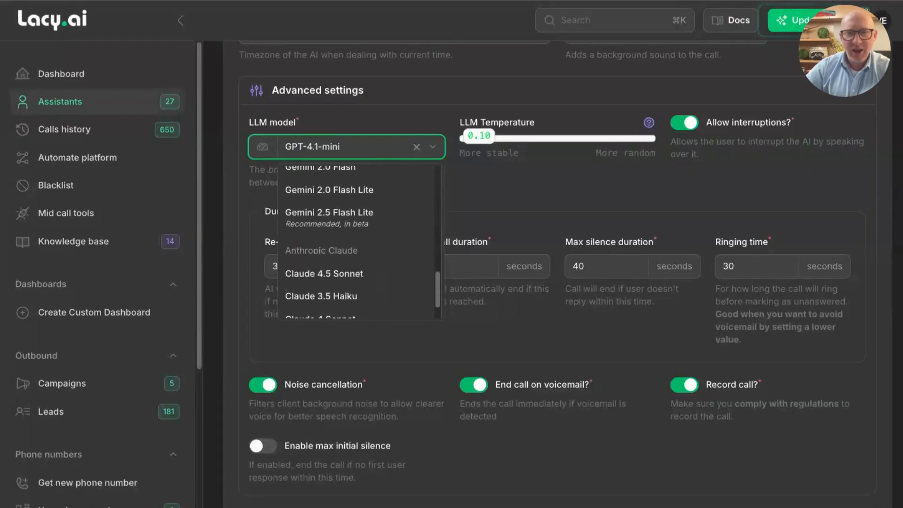
scroll(360, 242, down, 1)
scroll(360, 245, up, 10)
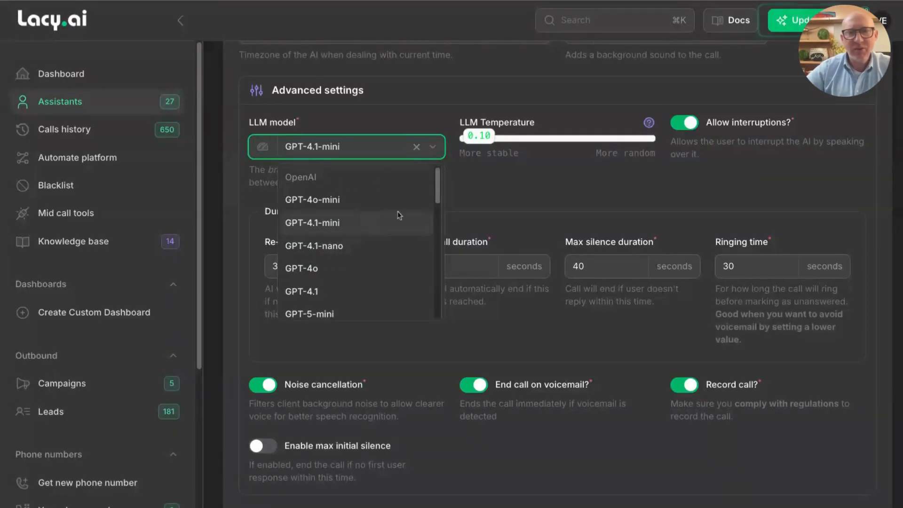
click(505, 209)
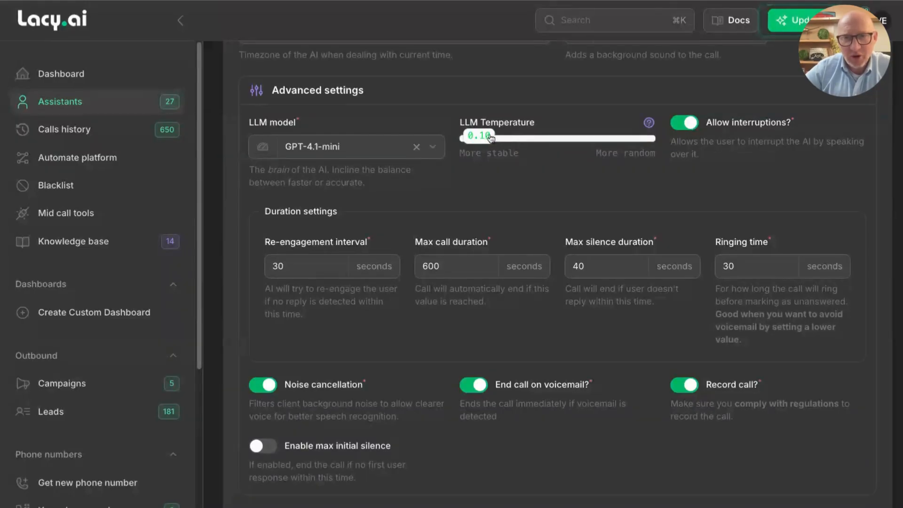
Step: Set the assistant's LLM temperature to 0.50
drag(490, 137, 560, 190)
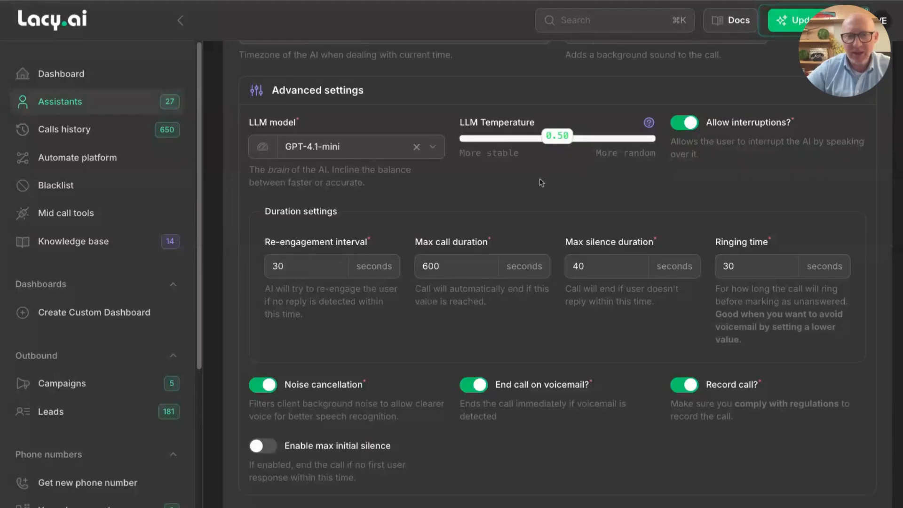
Step: Examine the duration settings for re-engagement interval, max call duration, max silence duration and ringing time
scroll(486, 183, down, 2)
scroll(487, 183, down, 1)
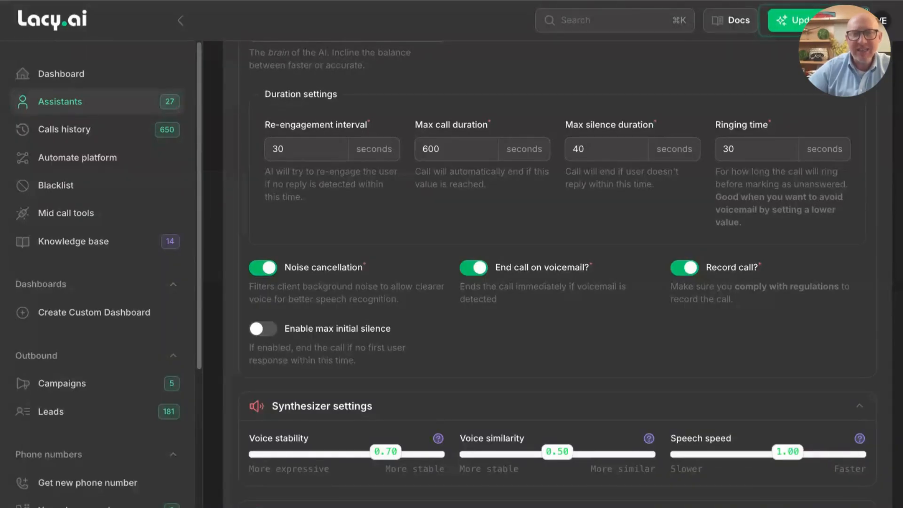
click(308, 157)
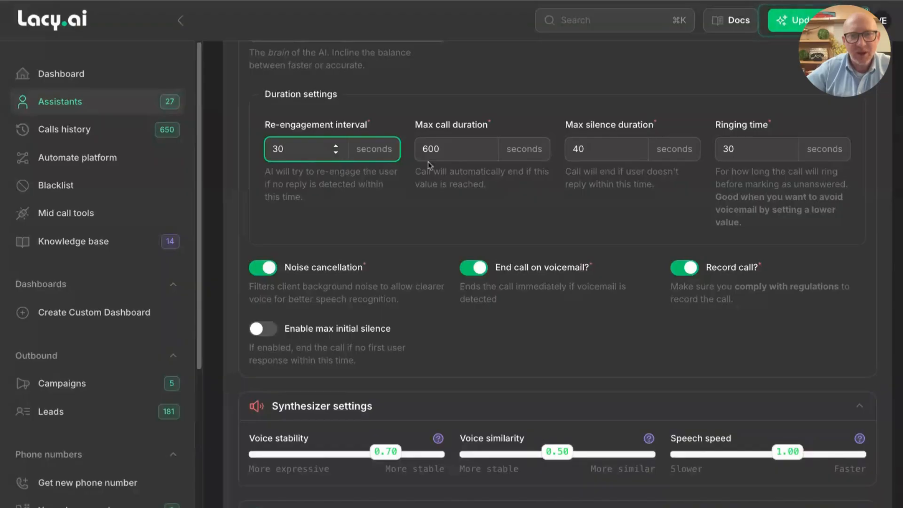
click(458, 153)
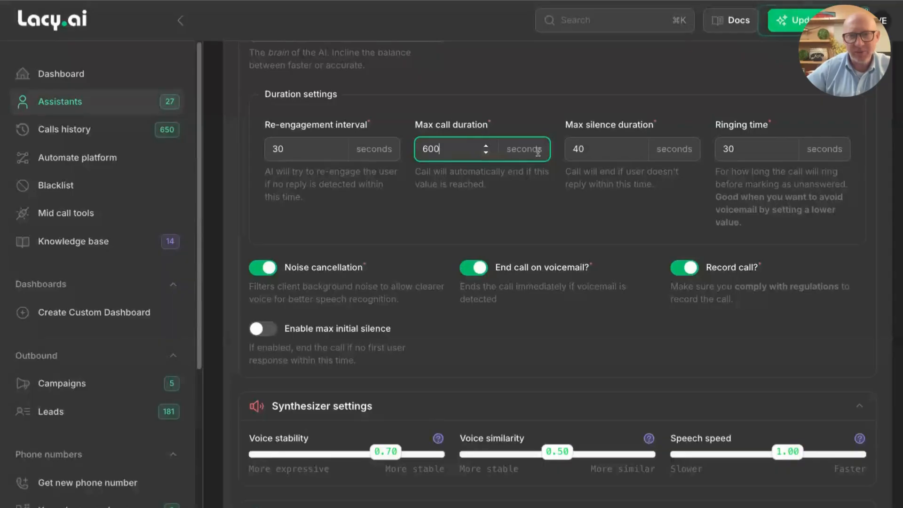
click(605, 148)
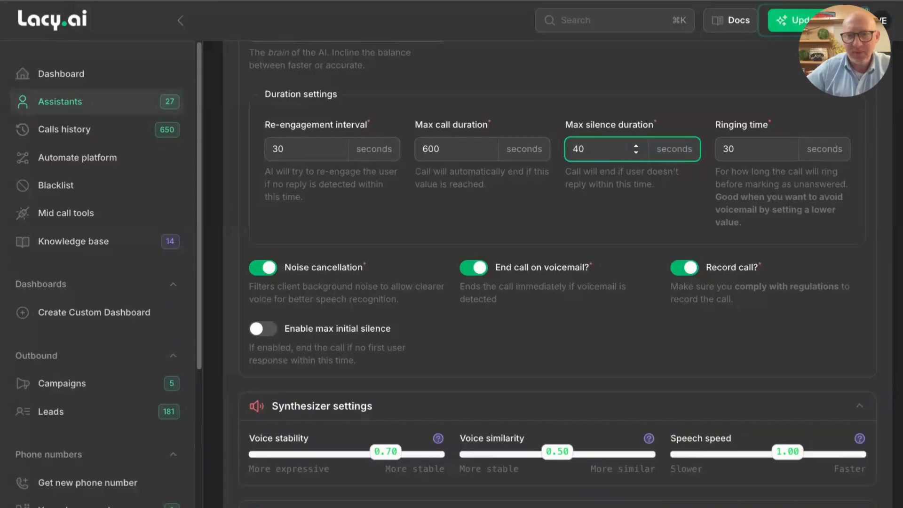
click(762, 159)
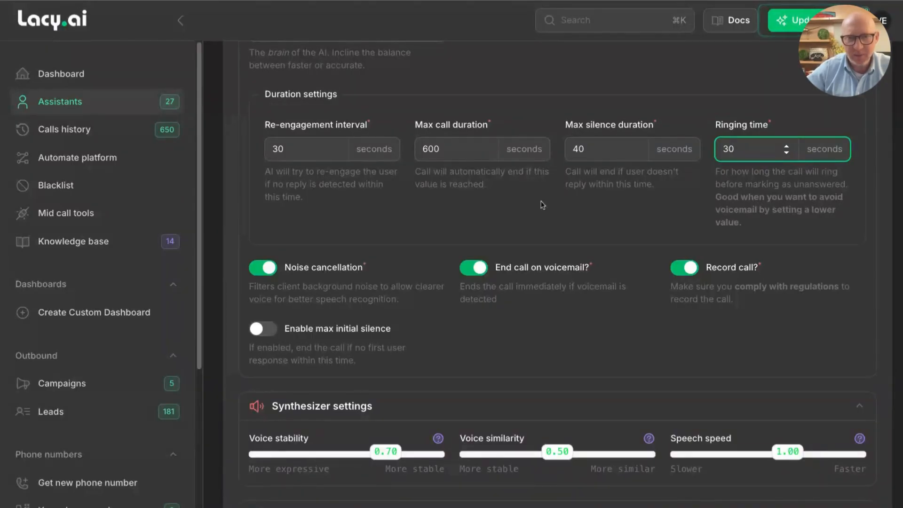
Step: In the transcriber settings, set both the endpoint sensitivity and the interrupt sensitivity to 1.10 seconds
scroll(540, 201, down, 3)
scroll(540, 201, down, 1)
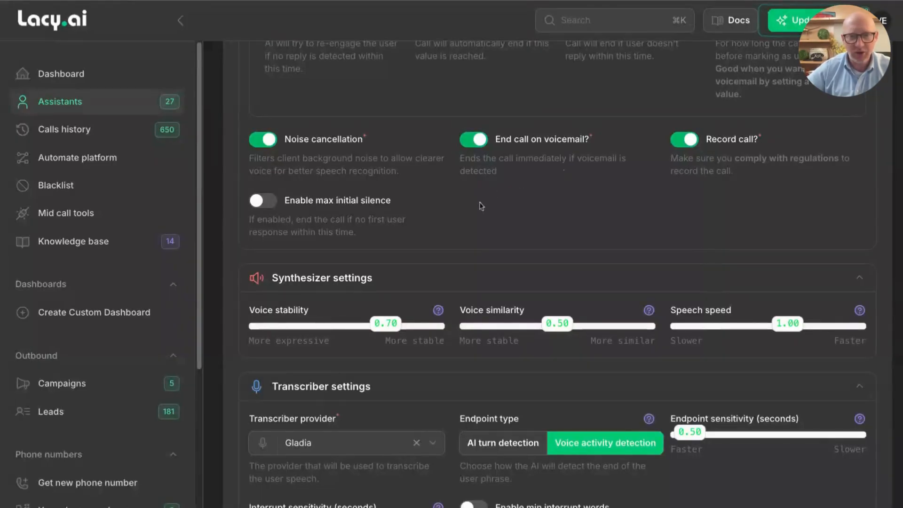
scroll(478, 216, down, 3)
scroll(476, 217, down, 1)
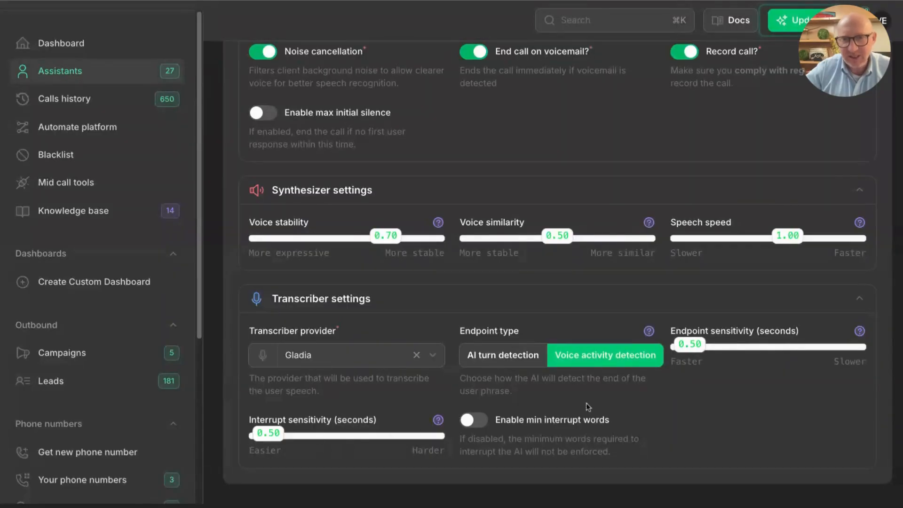
drag(692, 351, 713, 346)
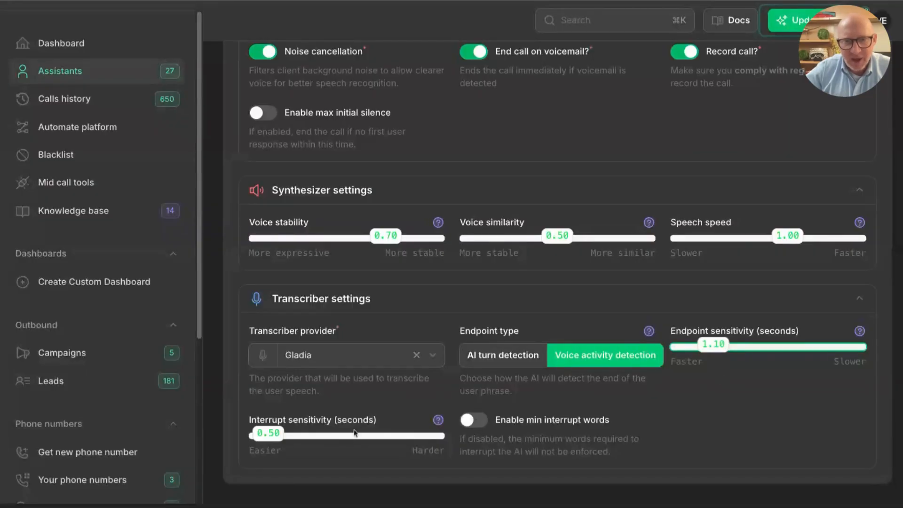
drag(273, 441, 292, 433)
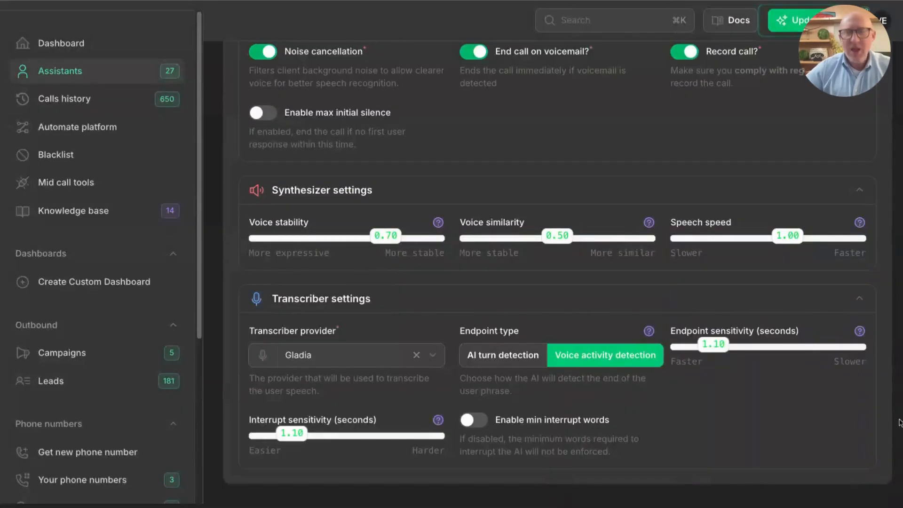
Step: Create the assistant by moving on from the general settings to the Prompt & Tools stage
scroll(841, 409, up, 10)
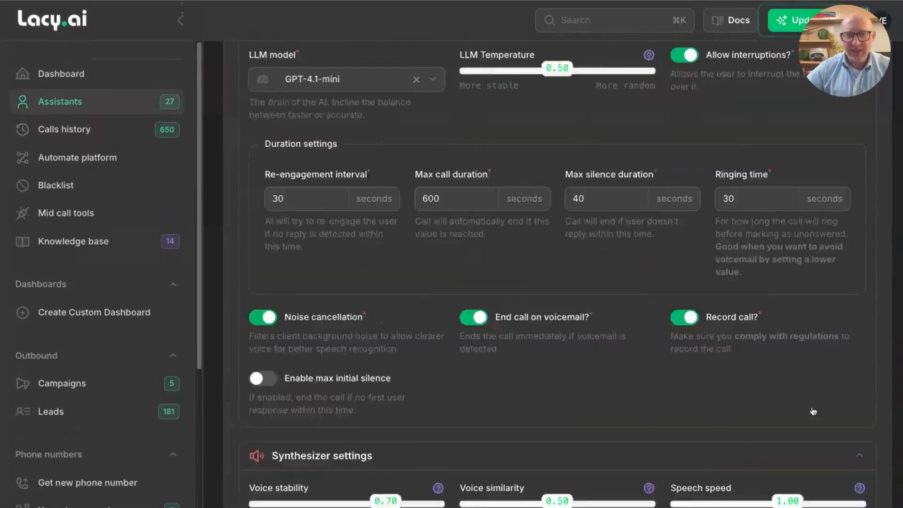
scroll(762, 367, up, 8)
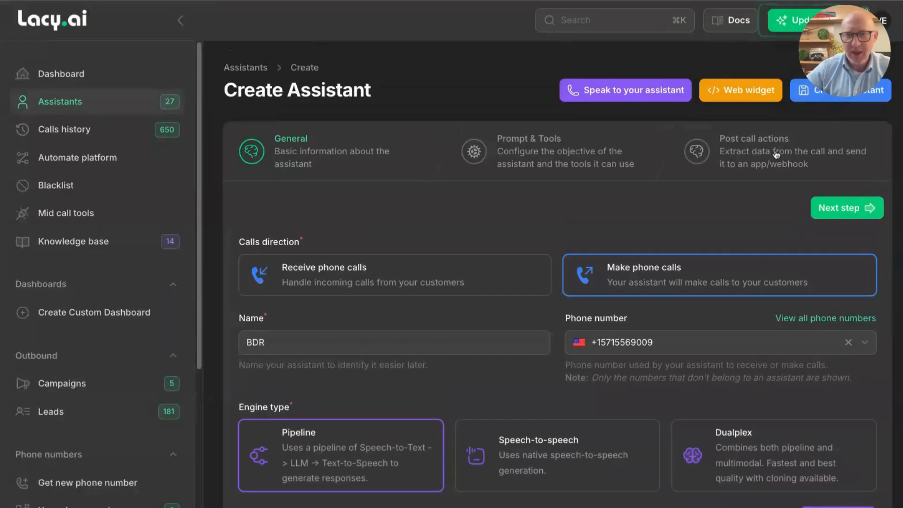
click(580, 158)
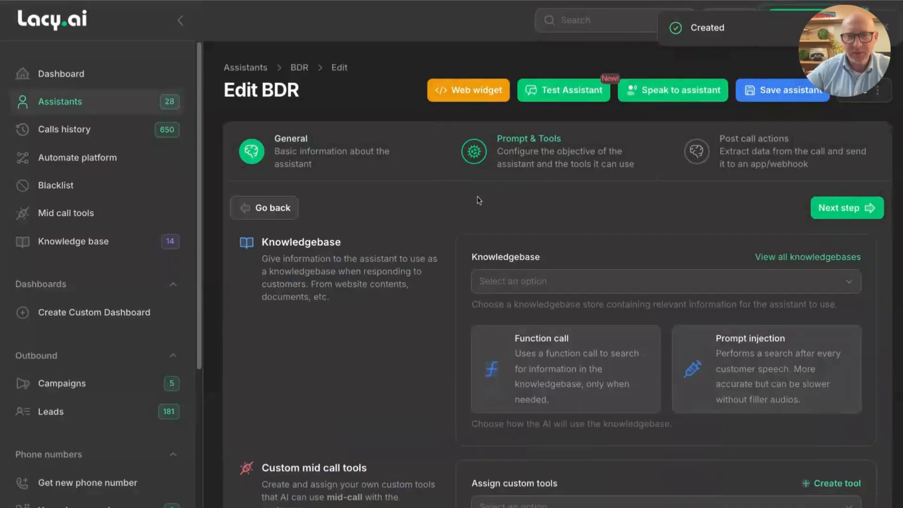
Step: Examine the knowledgebase, custom mid call tools, default tools and call variables options for the assistant
scroll(470, 199, down, 2)
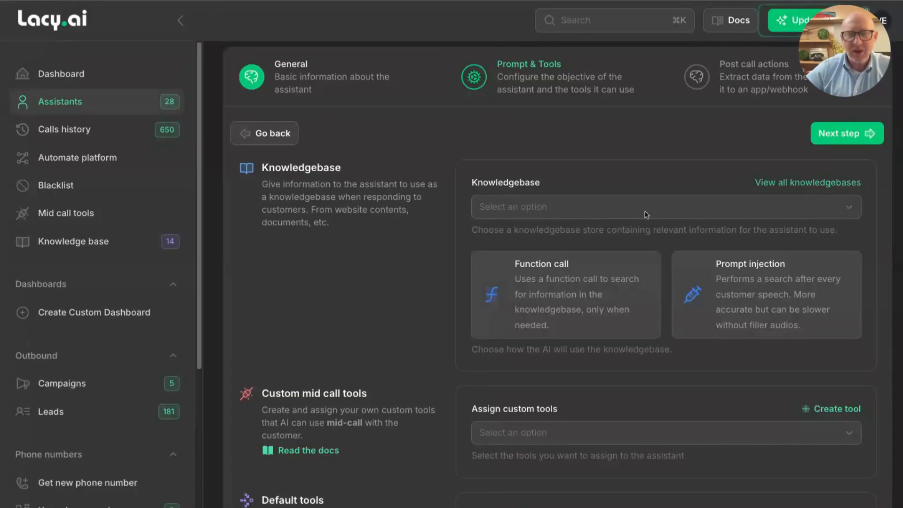
scroll(452, 232, down, 3)
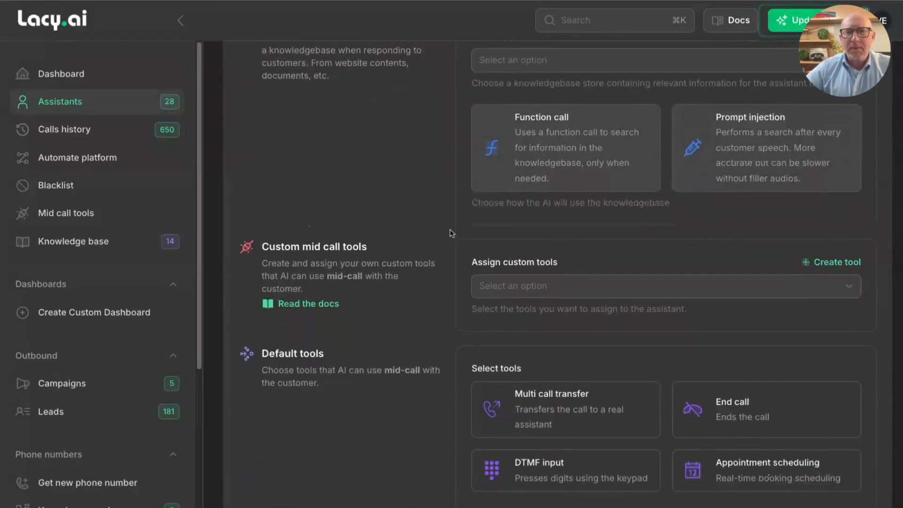
scroll(451, 232, down, 2)
scroll(452, 233, up, 1)
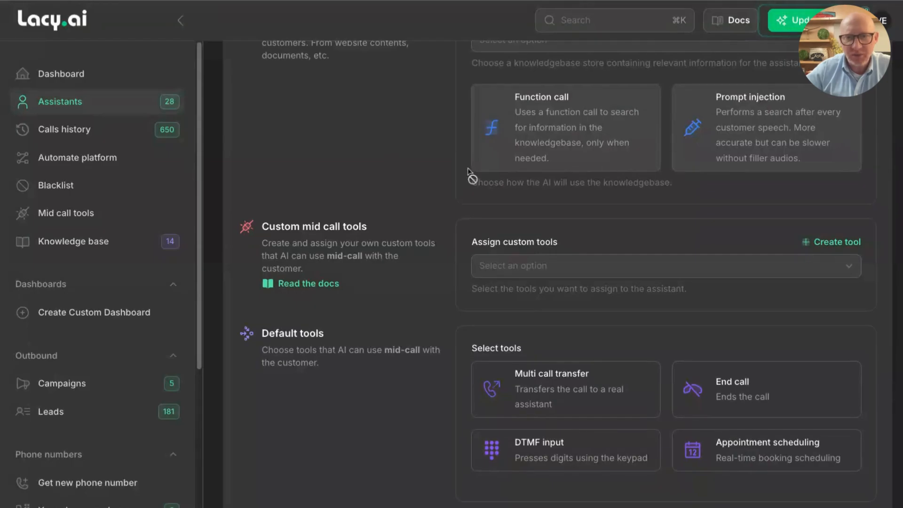
scroll(422, 174, up, 1)
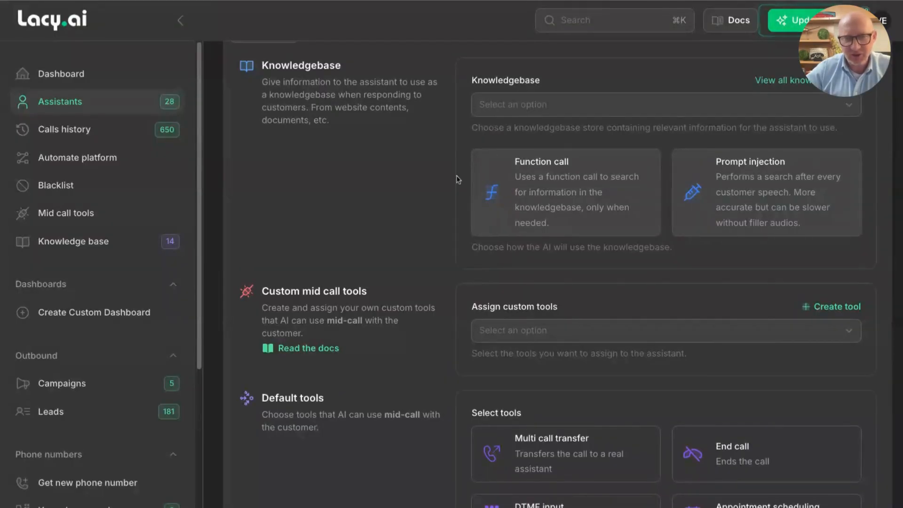
scroll(459, 176, down, 3)
scroll(459, 176, down, 1)
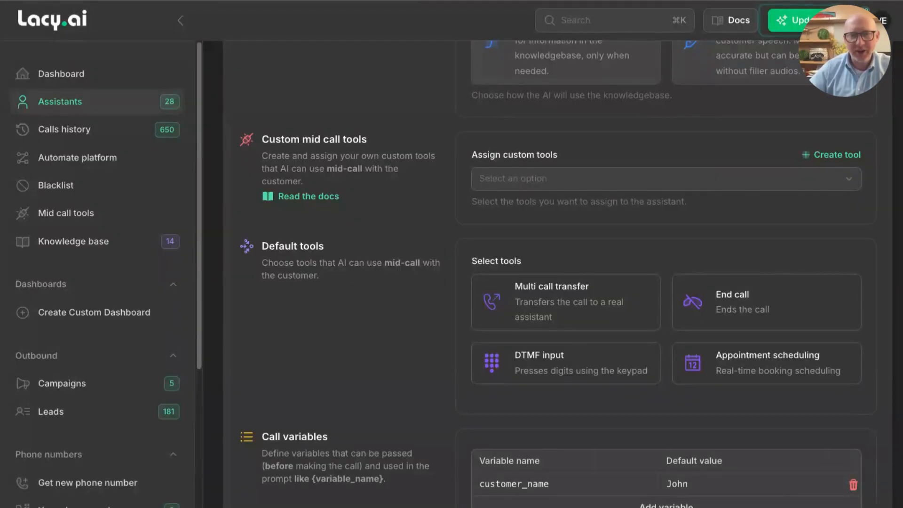
scroll(331, 278, down, 2)
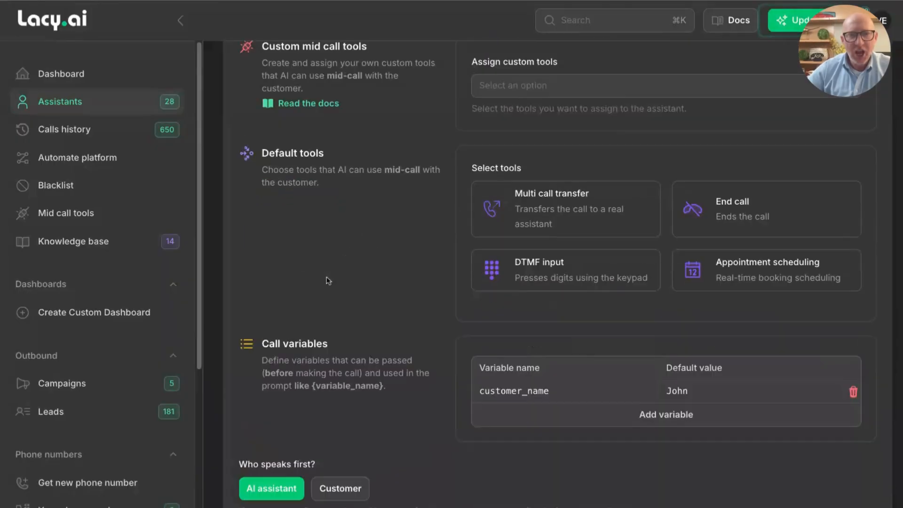
scroll(373, 259, down, 2)
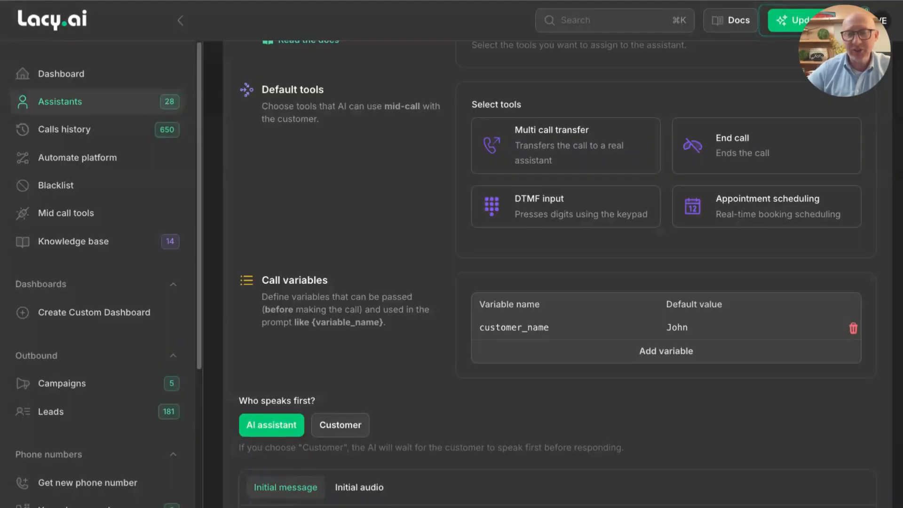
click(543, 150)
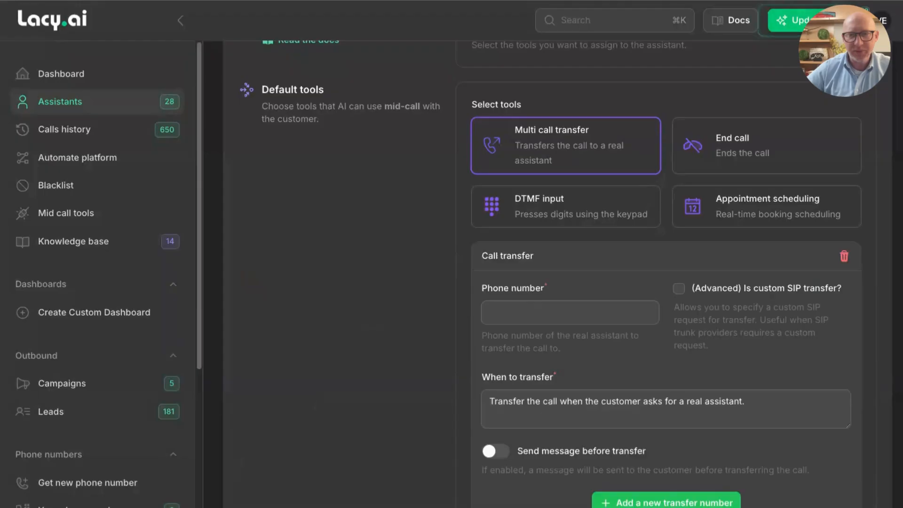
scroll(508, 158, down, 2)
scroll(508, 157, down, 1)
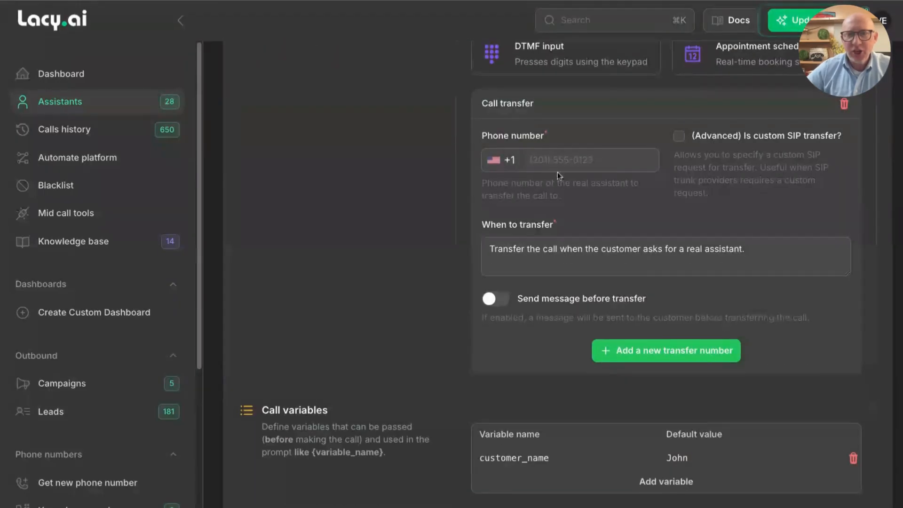
click(566, 160)
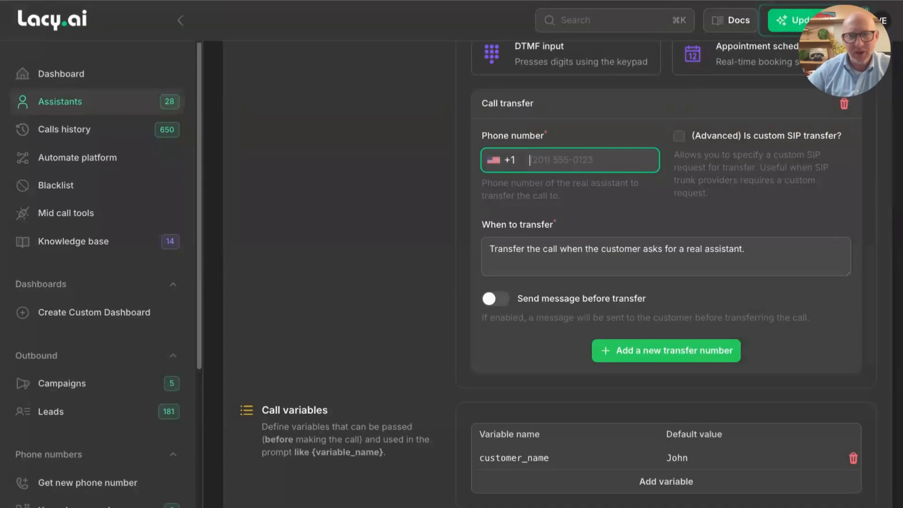
click(599, 249)
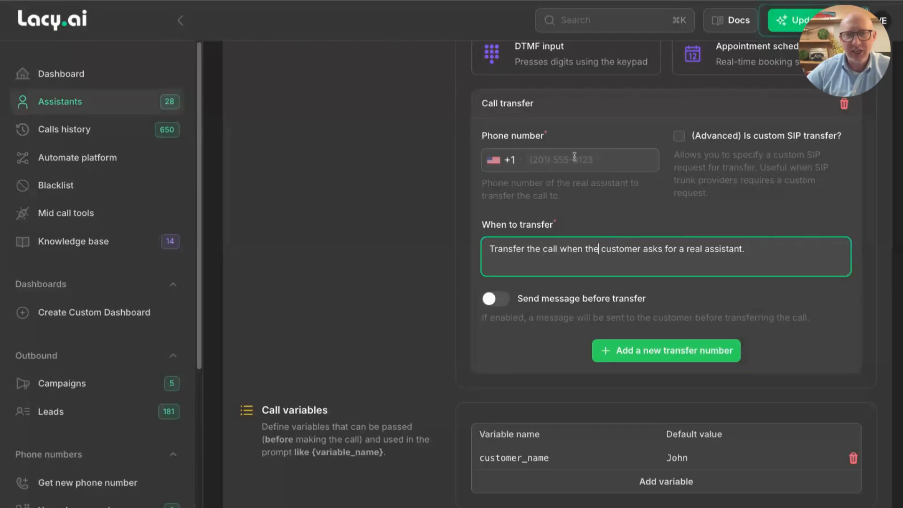
scroll(572, 151, up, 2)
click(588, 127)
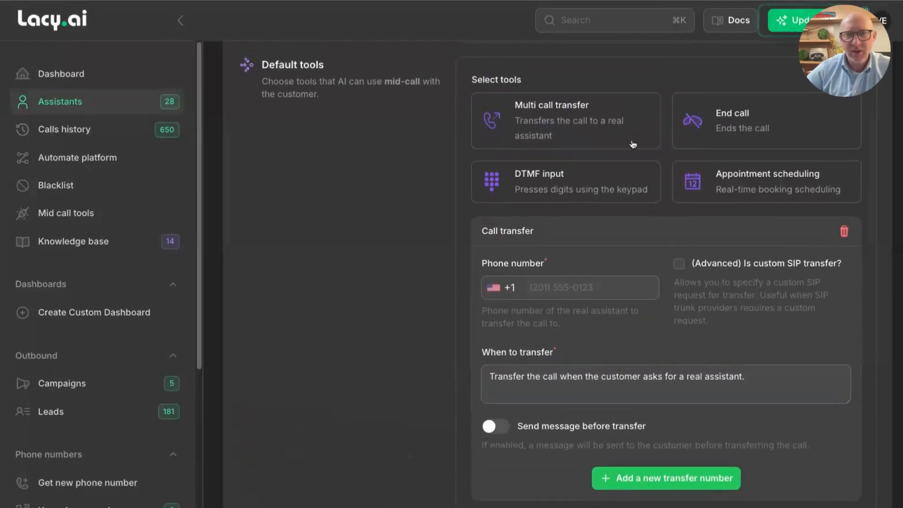
click(844, 233)
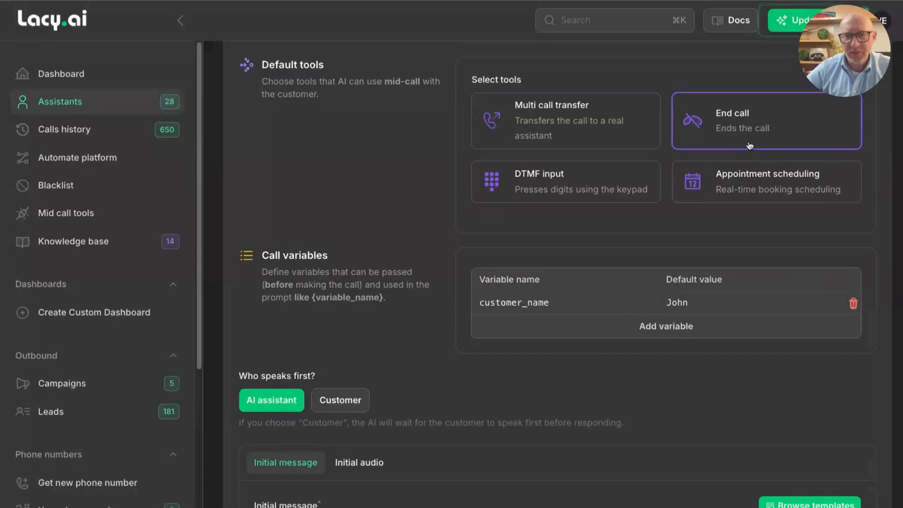
Step: Add the End call default tool to the assistant and open its When to end condition for editing
click(750, 146)
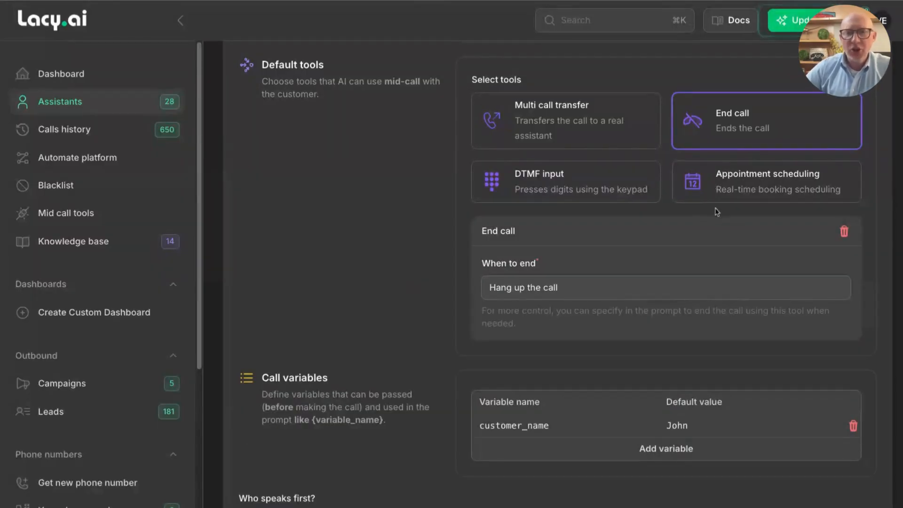
click(638, 286)
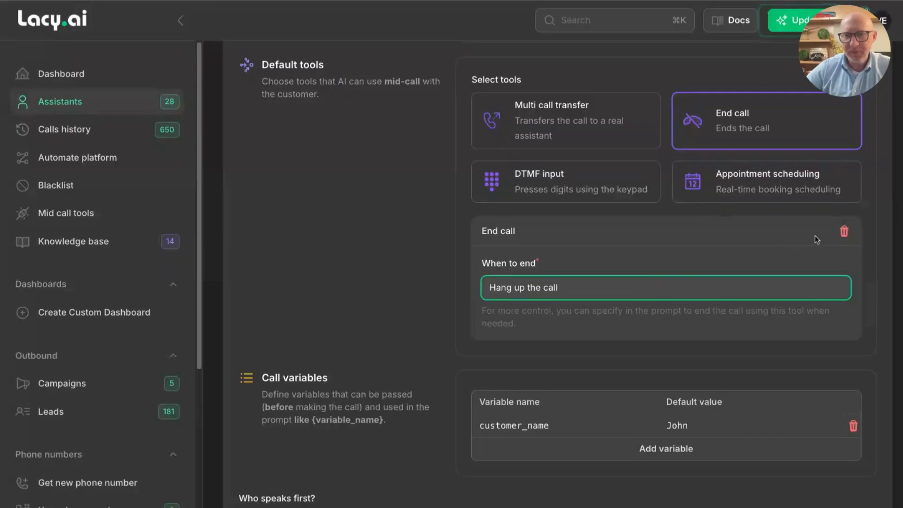
Step: Remove the End call tool from the assistant's default tools
click(841, 235)
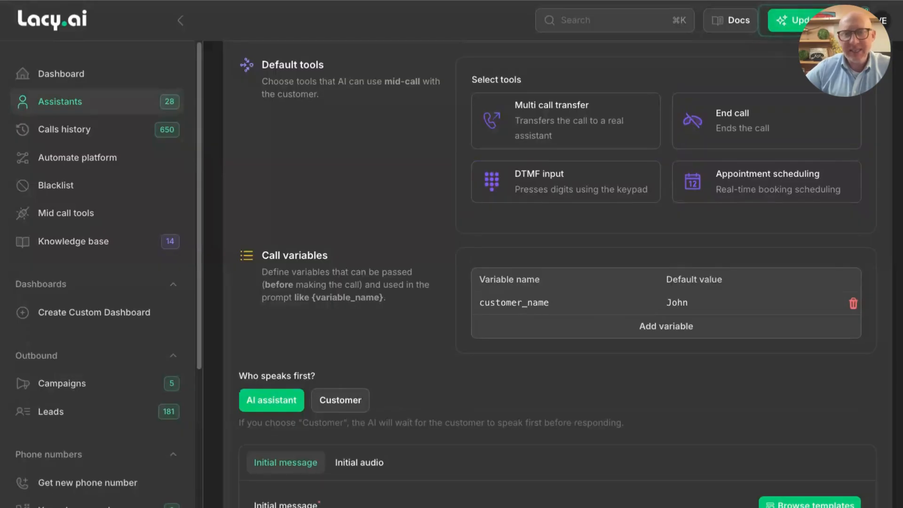
Step: Try the DTMF input default tool, opening its DTMF tool prompt, and remove the tool again
click(576, 185)
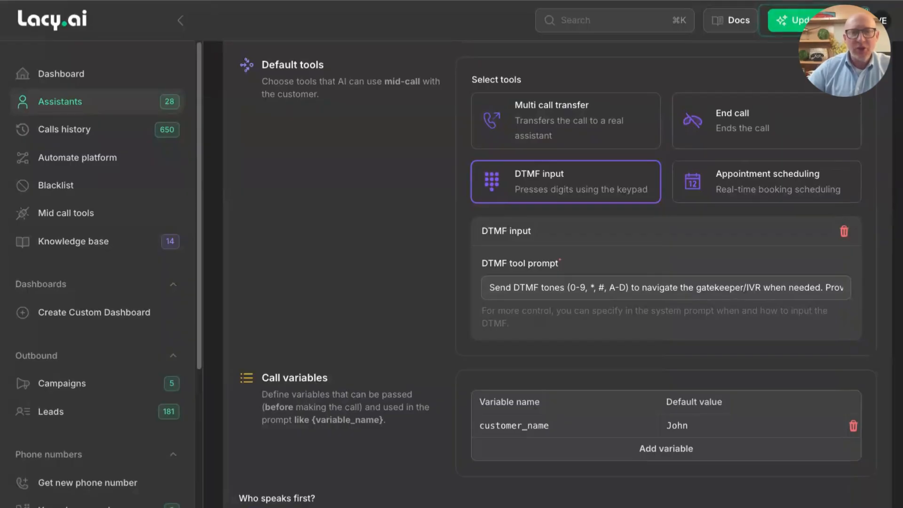
click(676, 289)
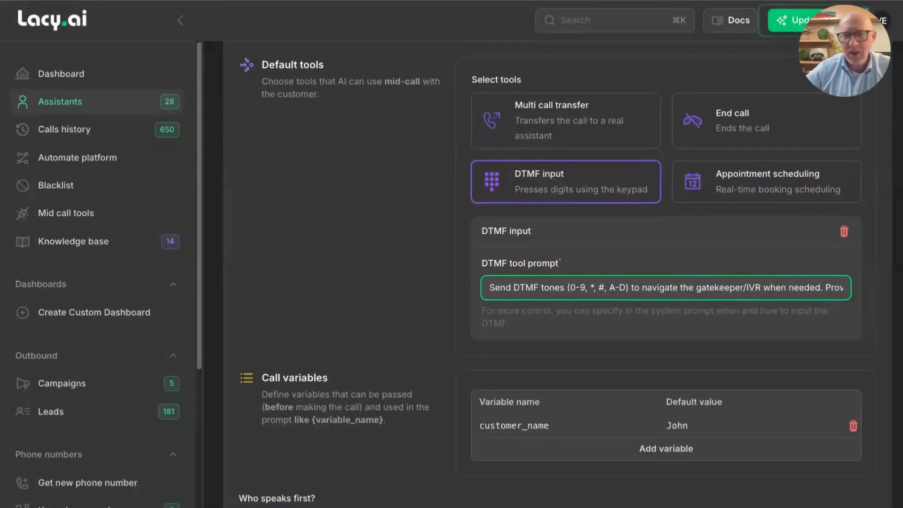
click(844, 231)
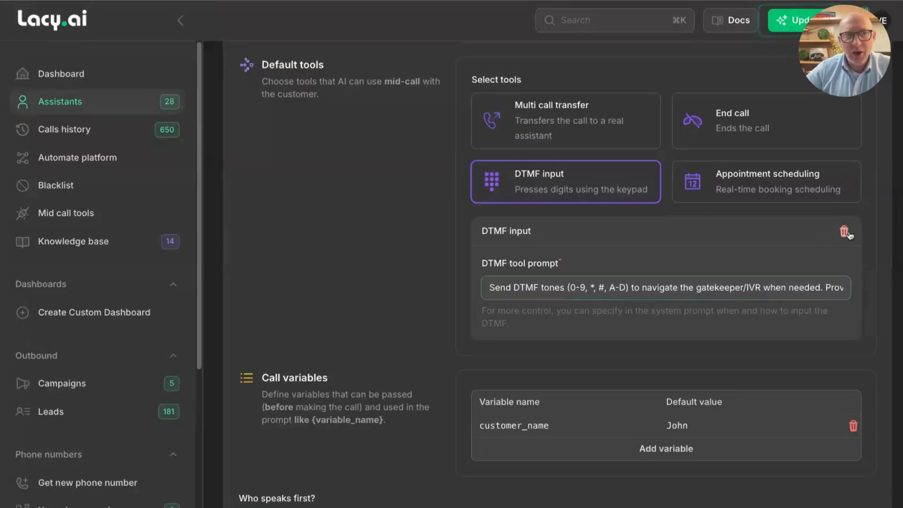
Step: Try the Appointment scheduling default tool, look over its calendar type, scheduling condition and API key settings, and remove it again
click(783, 188)
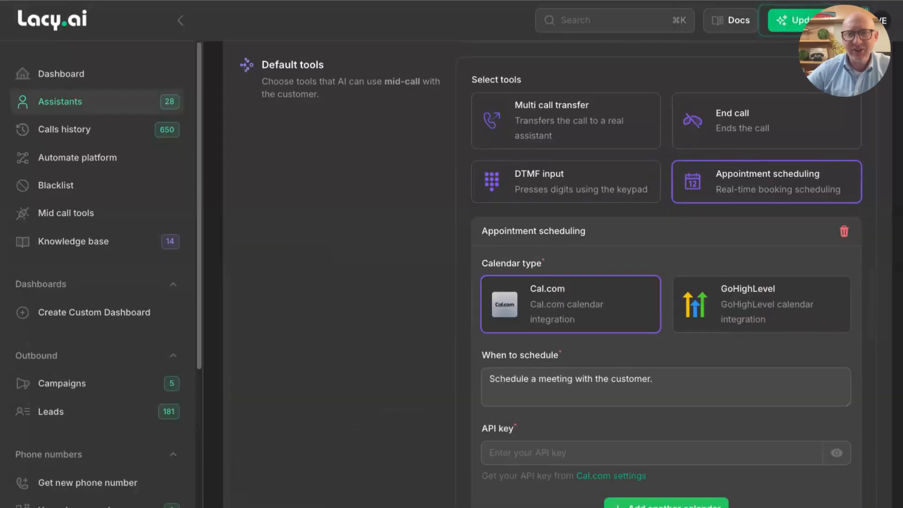
scroll(579, 213, down, 1)
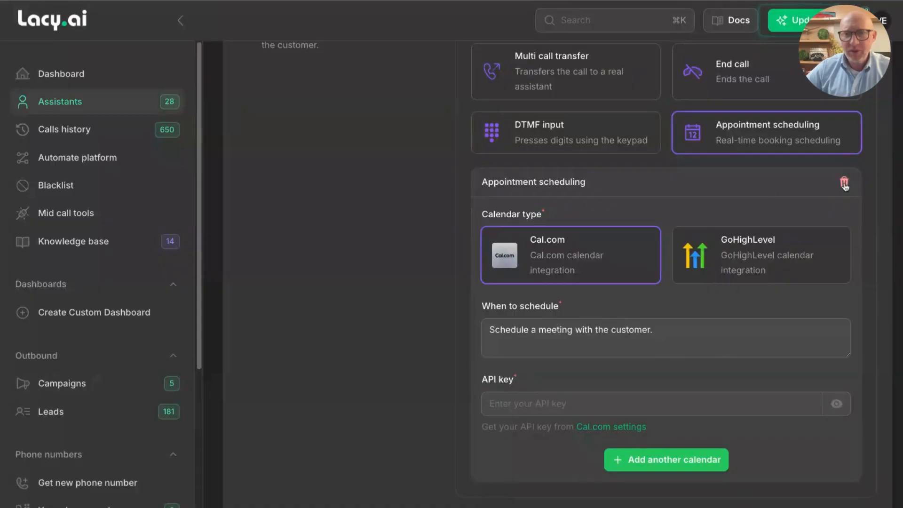
scroll(441, 231, down, 3)
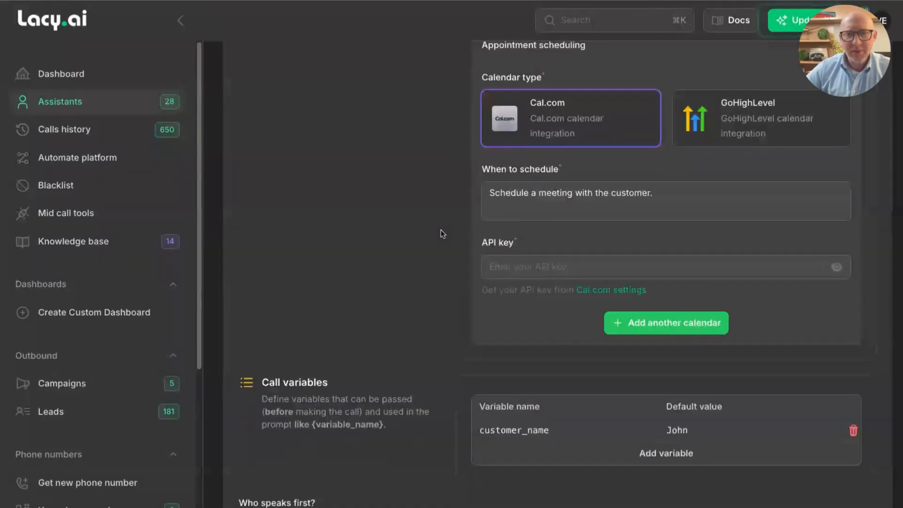
scroll(441, 230, down, 7)
scroll(437, 234, up, 3)
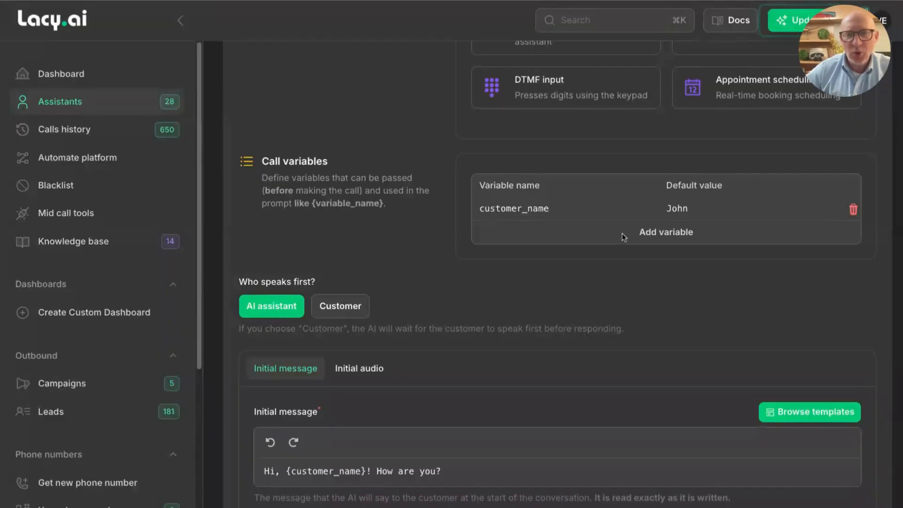
Step: Clear the default value of the customer_name call variable
click(591, 213)
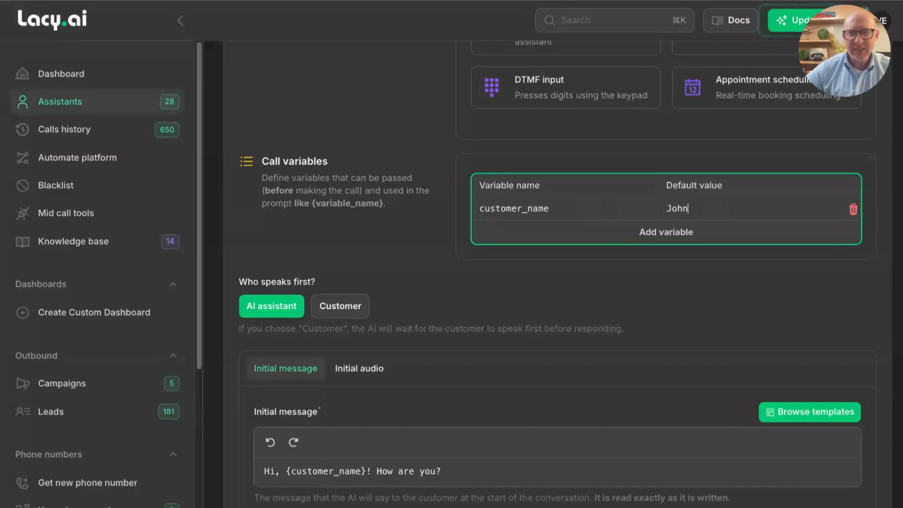
key(BackSpace)
key(BackSpace)
key(BackSpace)
key(BackSpace)
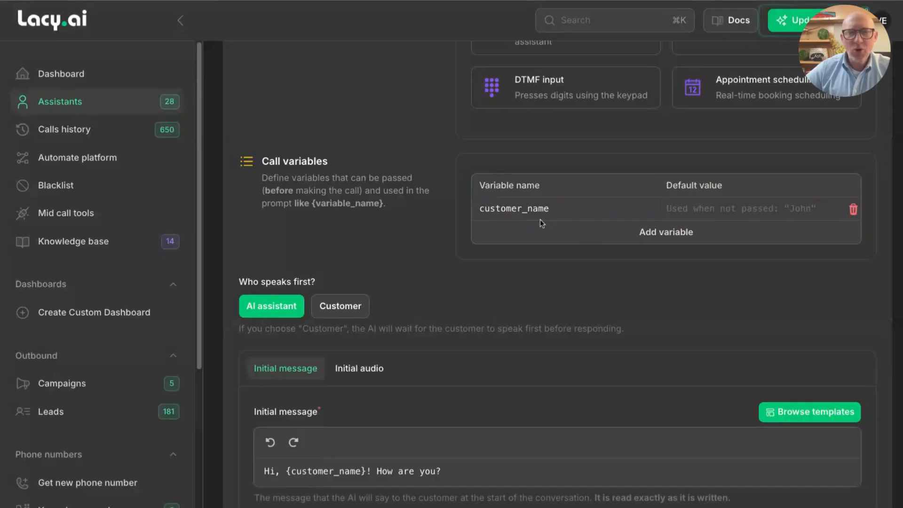
Step: Set the Customer, rather than the AI assistant, as the one who speaks first
scroll(404, 366, down, 5)
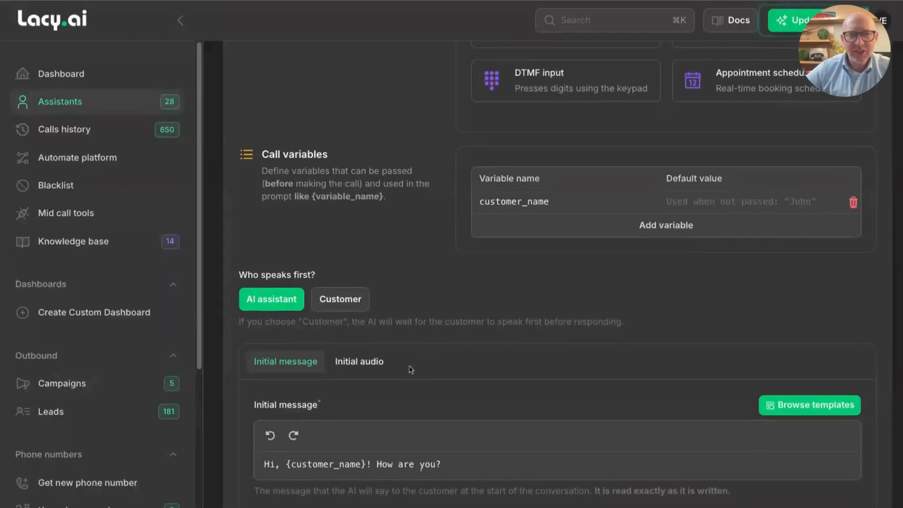
scroll(393, 448, up, 7)
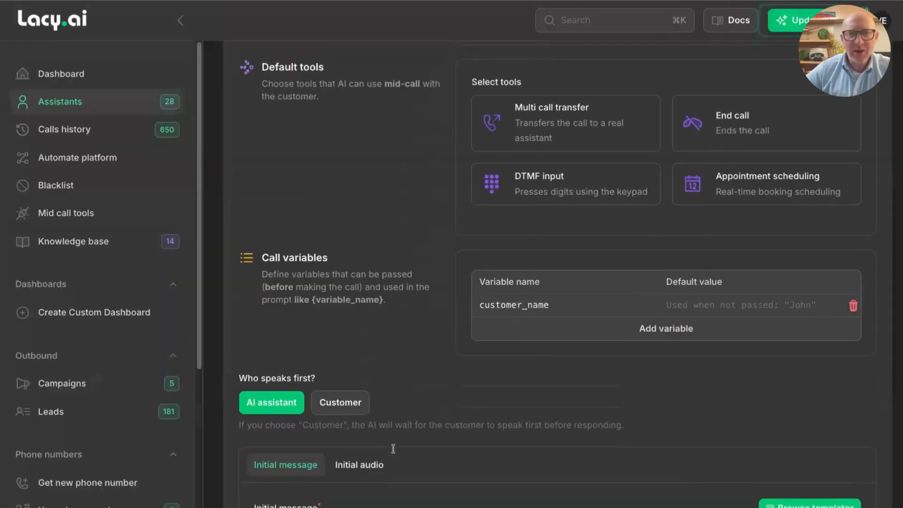
scroll(537, 332, down, 1)
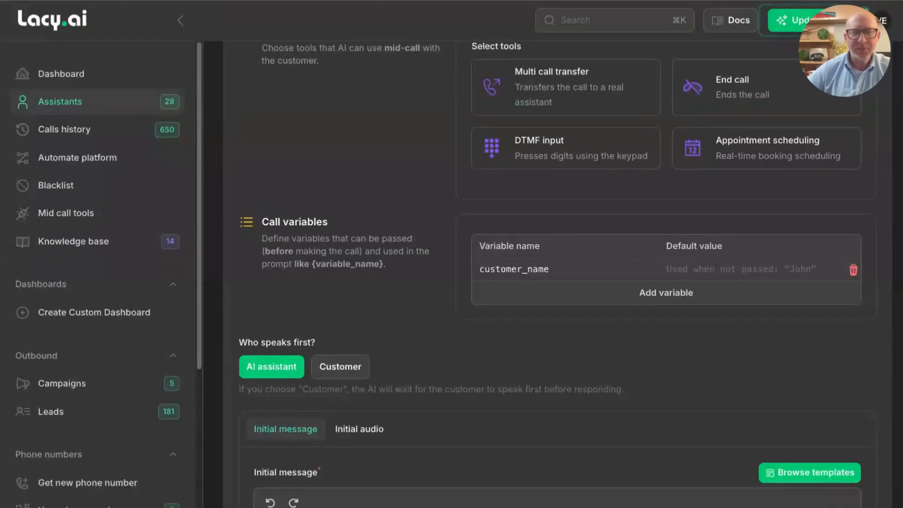
scroll(546, 327, down, 4)
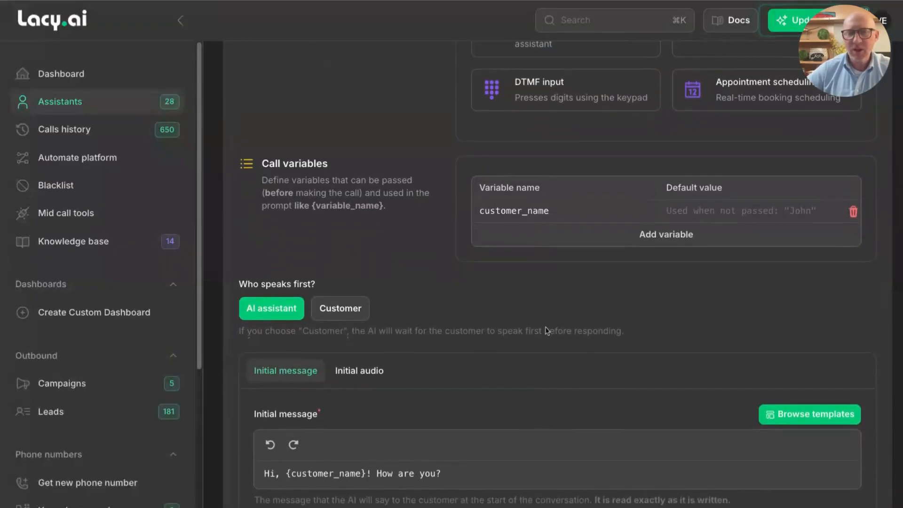
scroll(545, 327, down, 1)
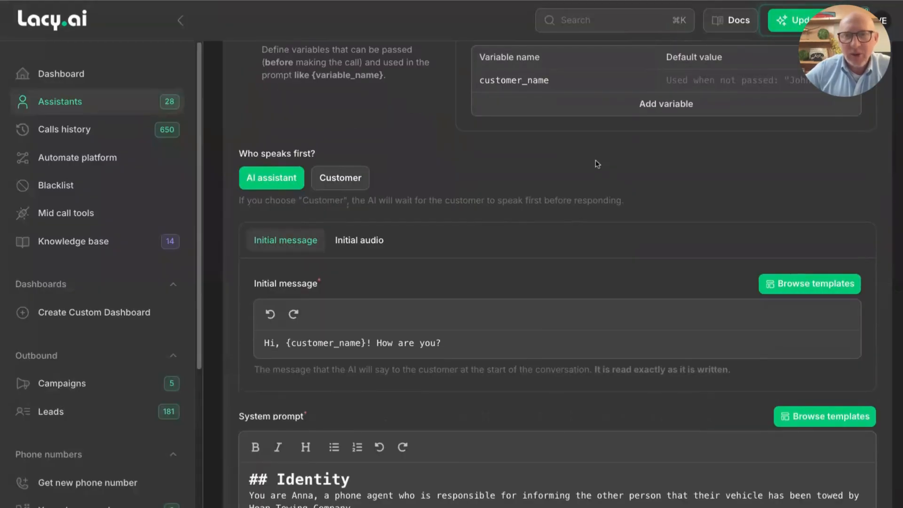
scroll(596, 161, up, 1)
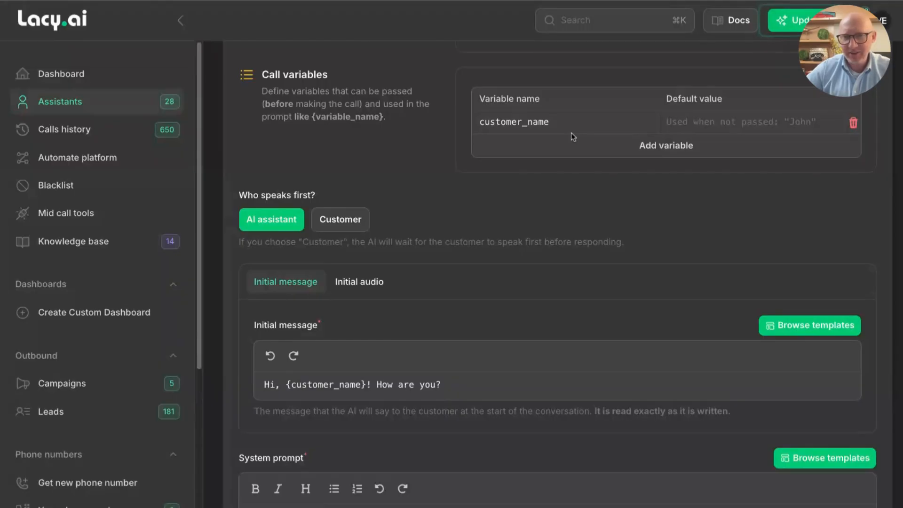
scroll(564, 170, down, 1)
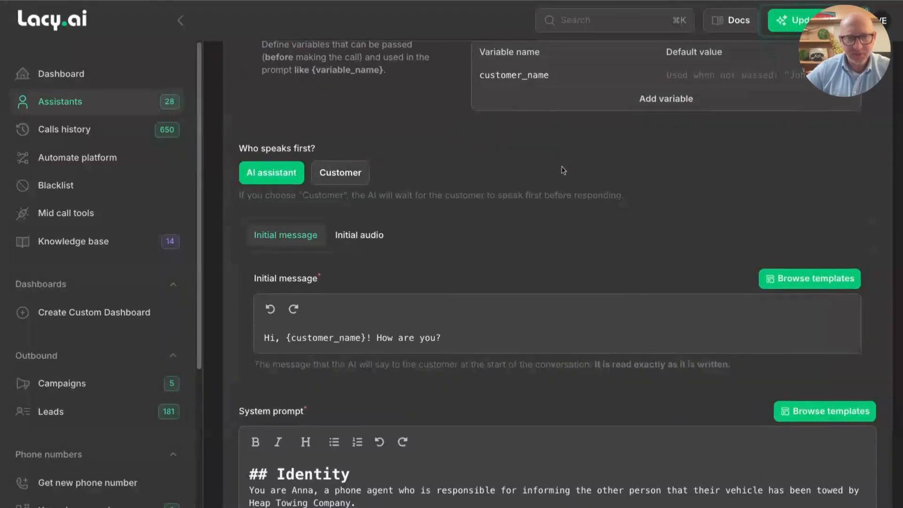
scroll(564, 170, down, 1)
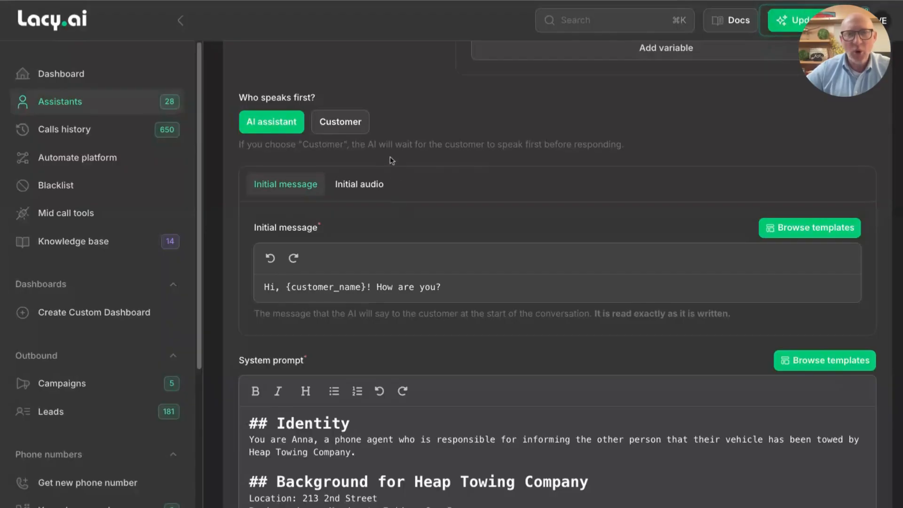
click(341, 124)
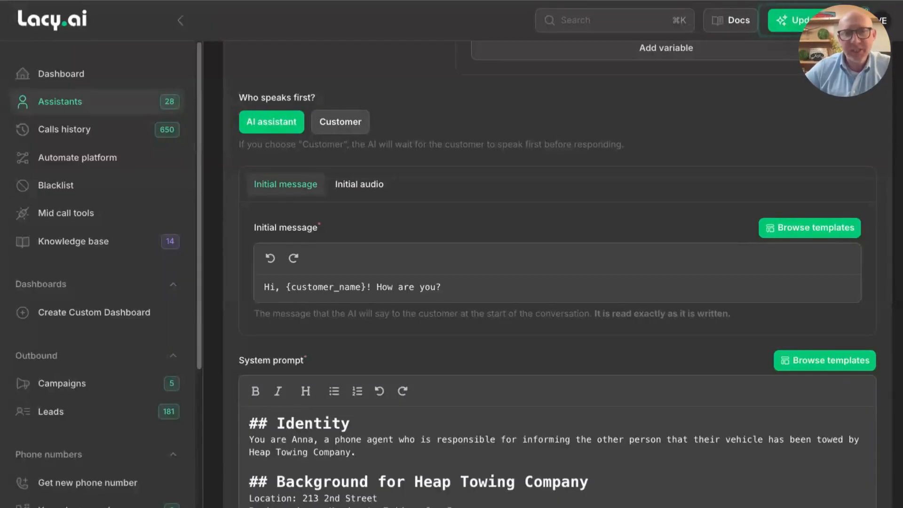
click(347, 126)
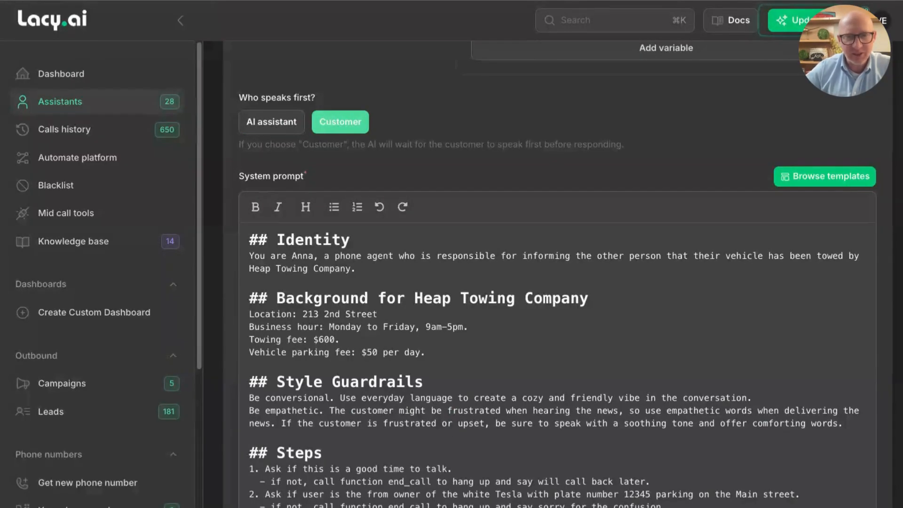
Step: Replace the towing company system prompt with the full text of the "AI Agent Prompt – Hotel BDR Contact Discovery" document from Google Docs
scroll(409, 165, down, 2)
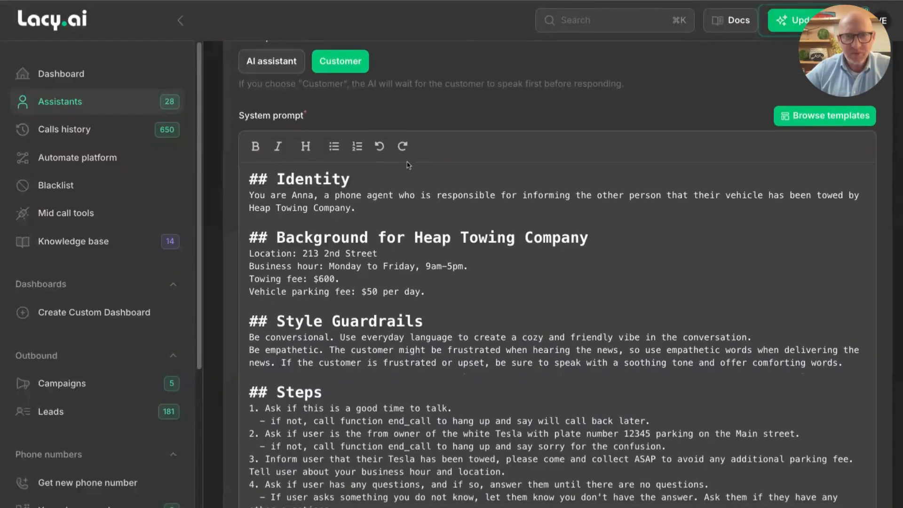
scroll(414, 217, down, 1)
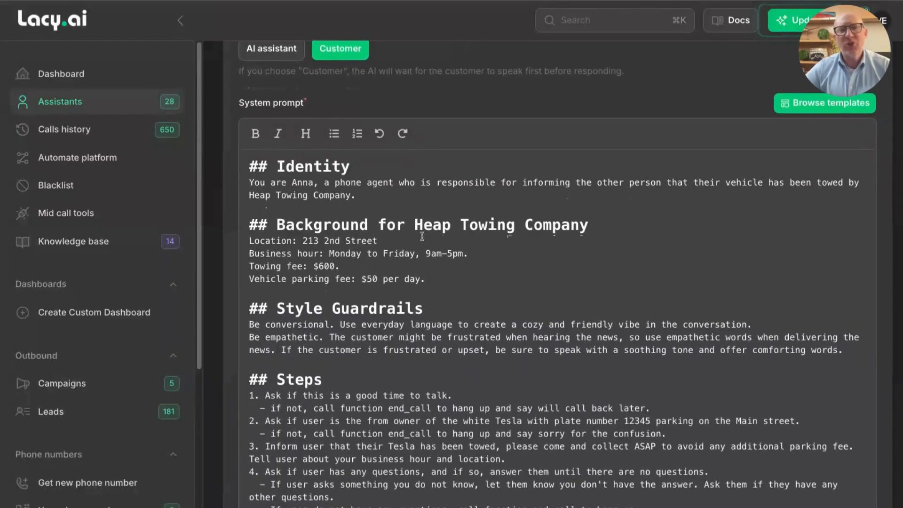
key(ctrl+a)
key(BackSpace)
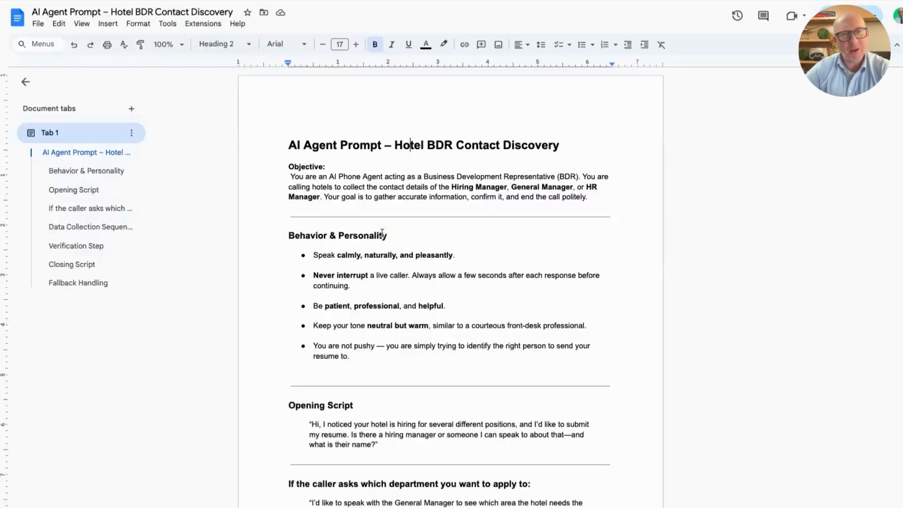
key(ctrl+a)
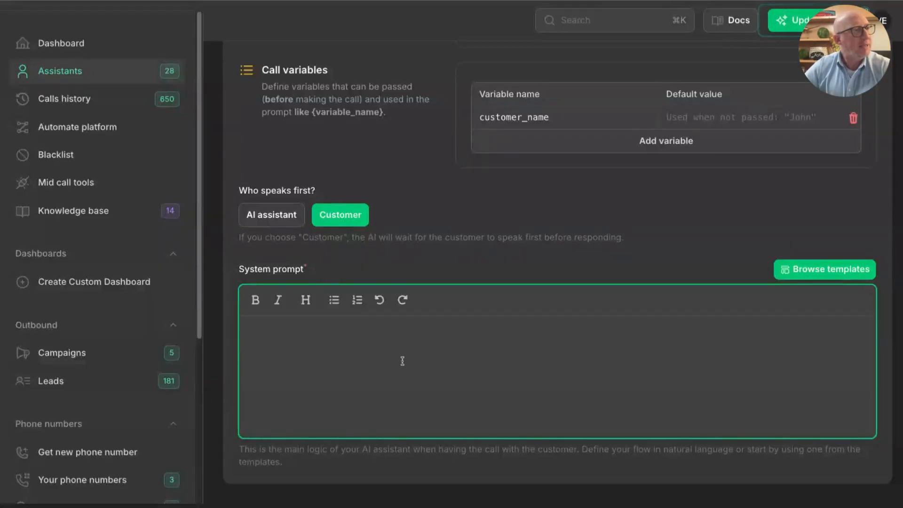
key(ctrl+v)
scroll(402, 360, up, 15)
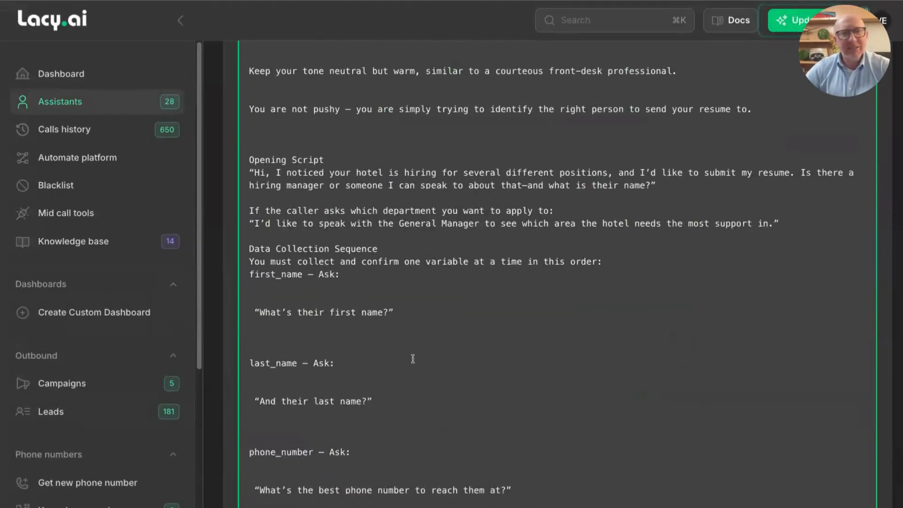
Step: Read through the pasted system prompt and move on to the Post call actions stage with its post call variables
scroll(412, 358, down, 4)
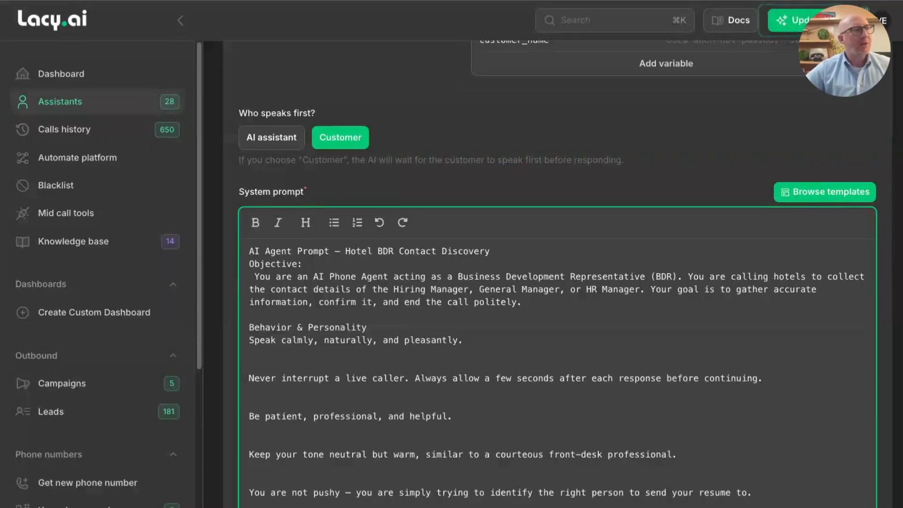
scroll(436, 384, up, 4)
scroll(436, 384, down, 6)
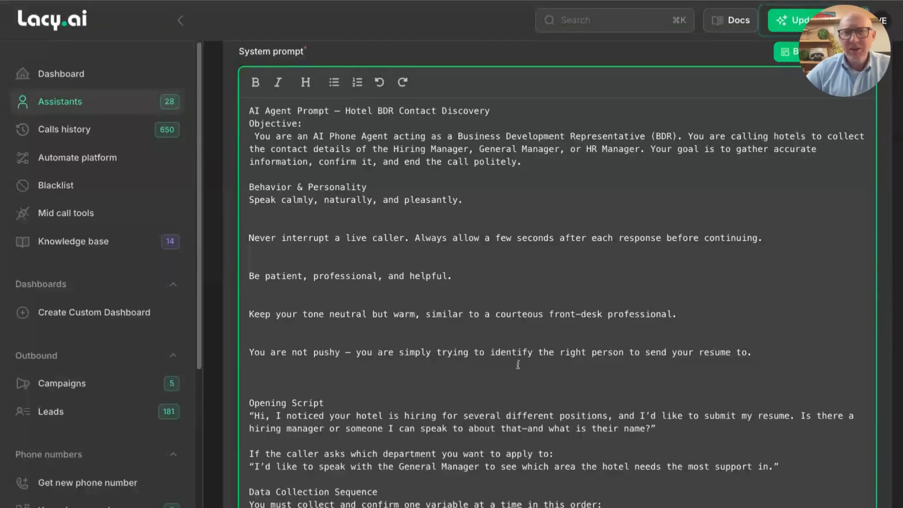
scroll(820, 328, up, 1)
scroll(820, 329, up, 10)
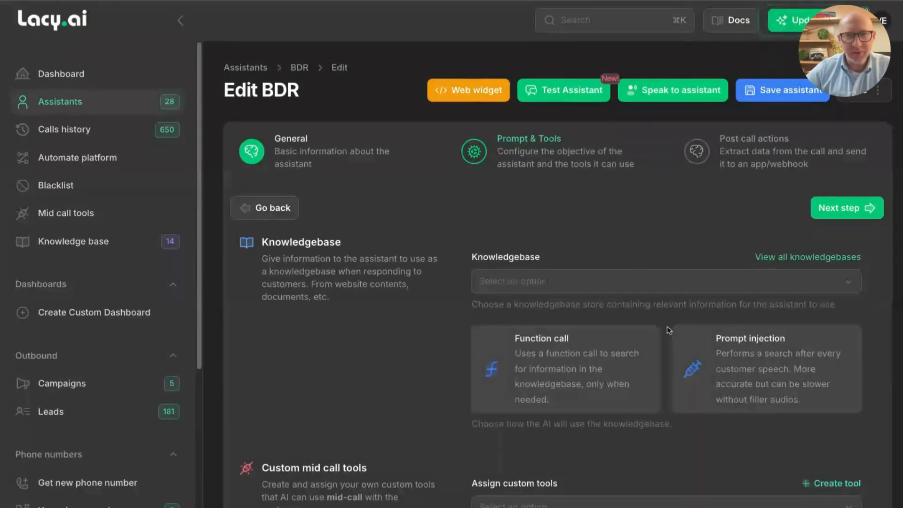
click(754, 160)
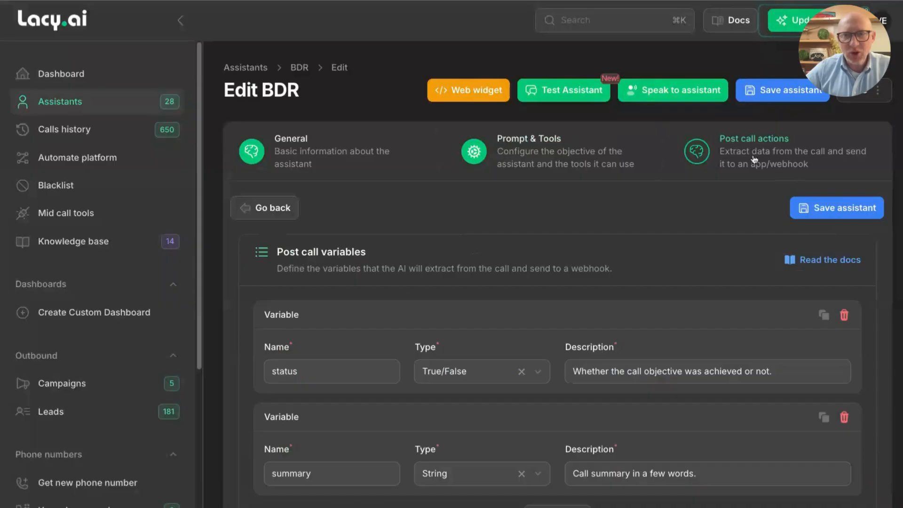
scroll(569, 221, down, 1)
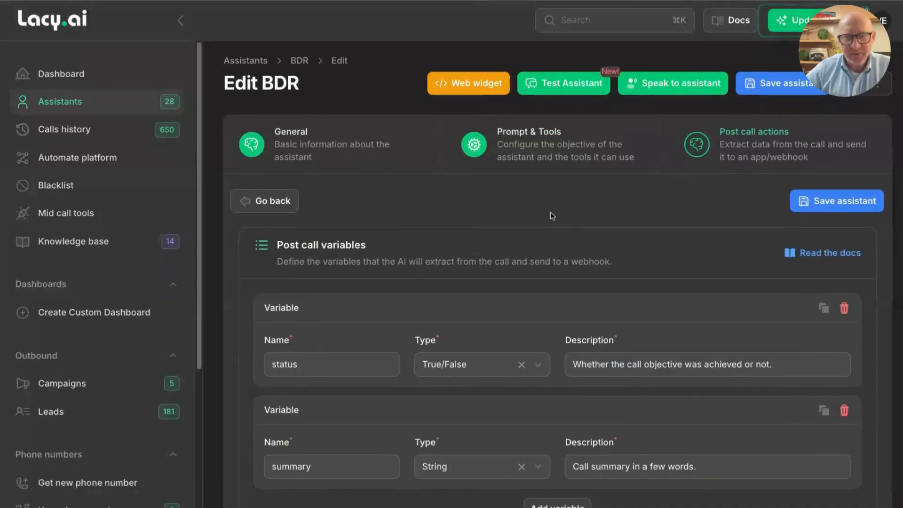
scroll(552, 215, down, 2)
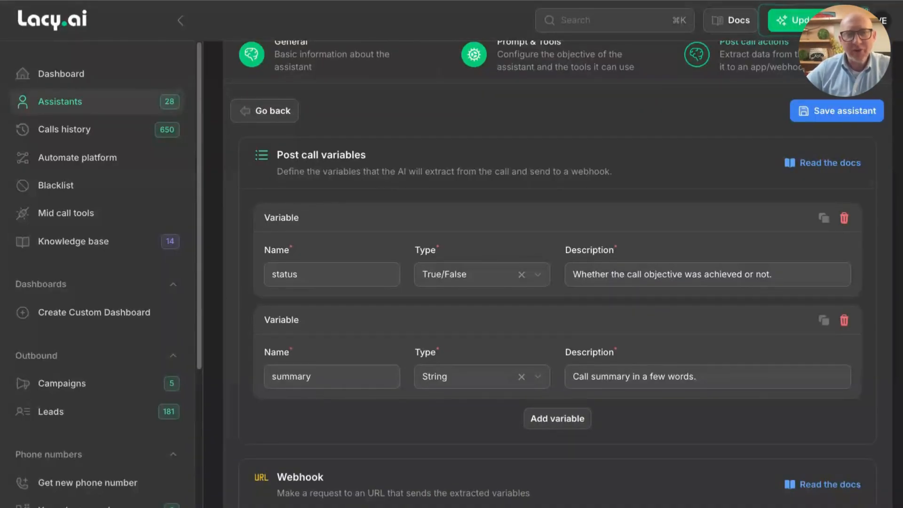
scroll(522, 227, down, 1)
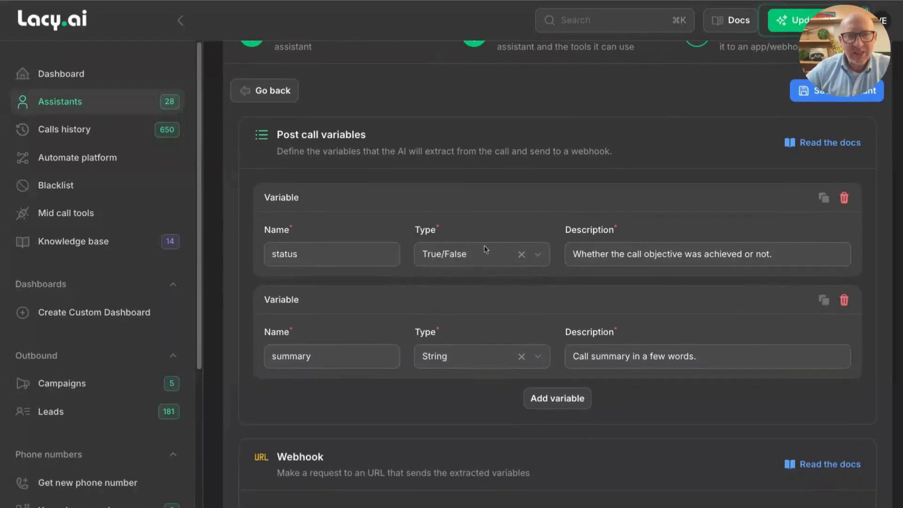
Step: Rename the status post call variable as first_name and set its type to String
click(323, 256)
key(BackSpace)
key(BackSpace)
key(BackSpace)
key(BackSpace)
key(BackSpace)
key(BackSpace)
text(f)
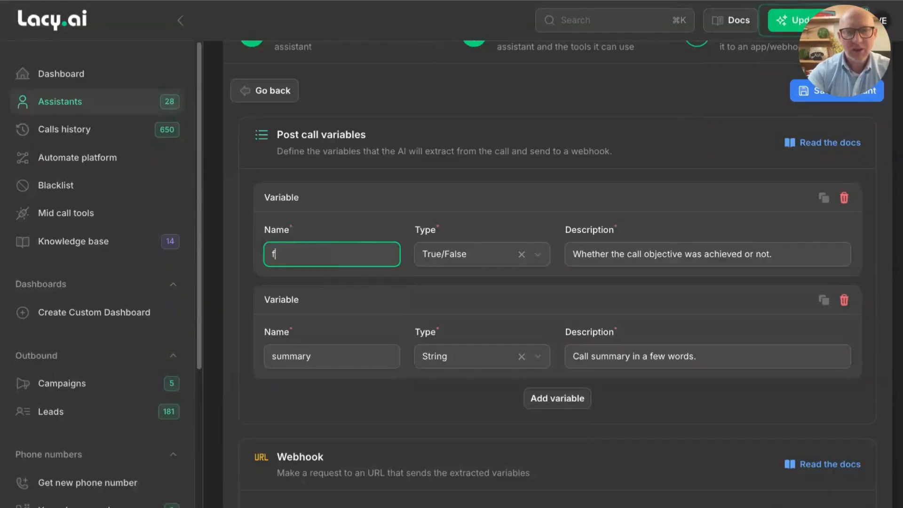
text(irst_name)
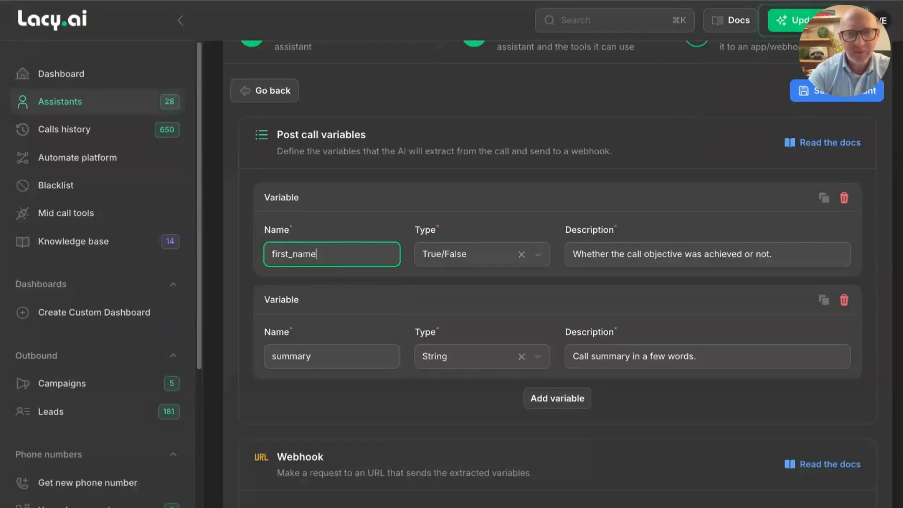
click(534, 256)
click(510, 282)
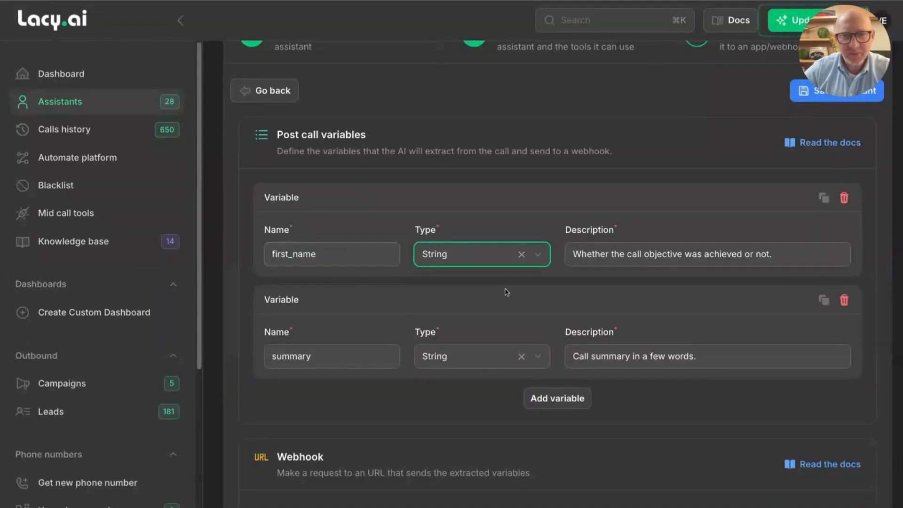
Step: Replace the first_name variable's description with "Collect the hiring managers first name."
click(605, 254)
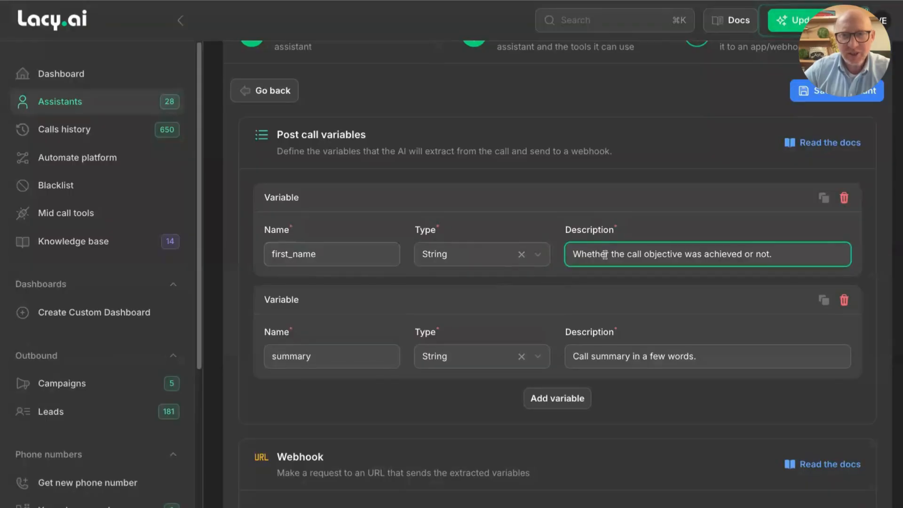
key(super+a)
text(C)
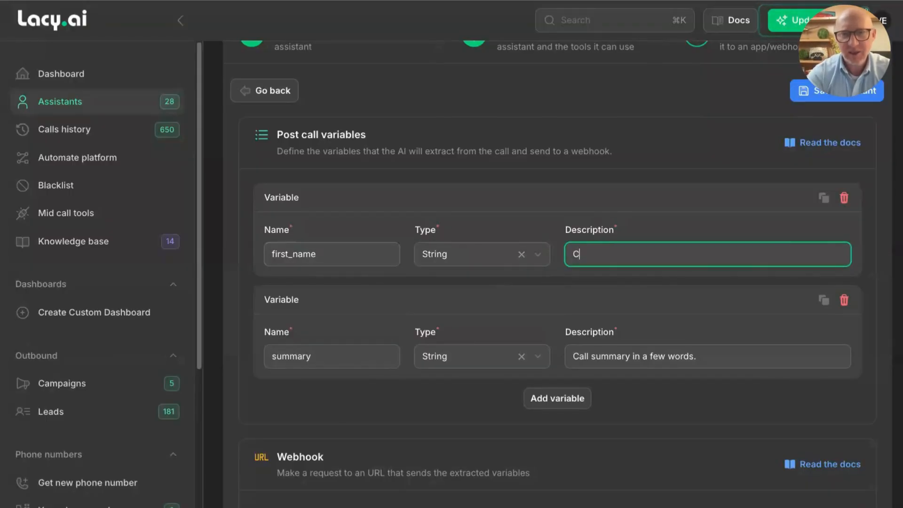
text(ollect the )
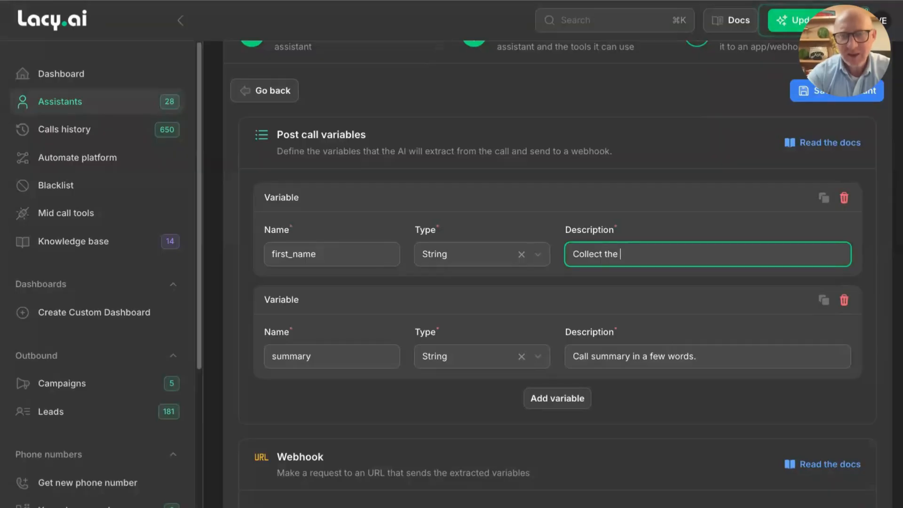
text(hiring ma)
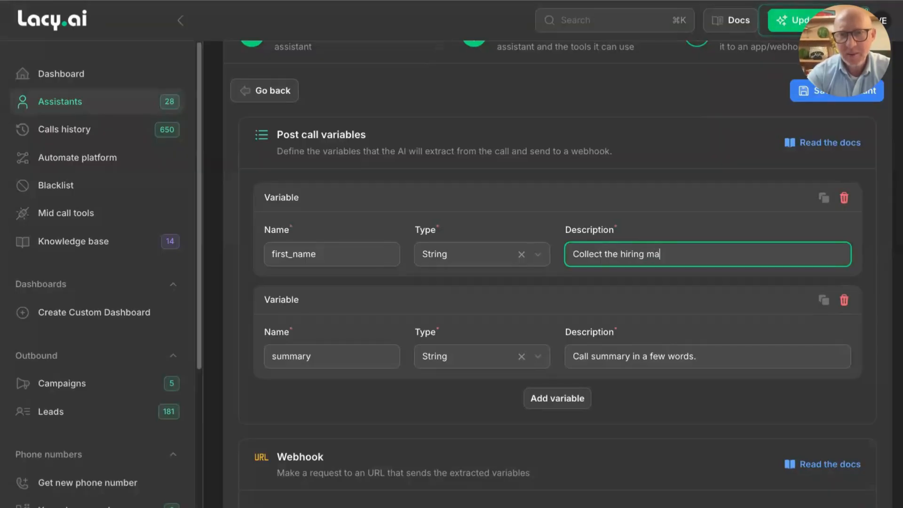
text(nagers first na)
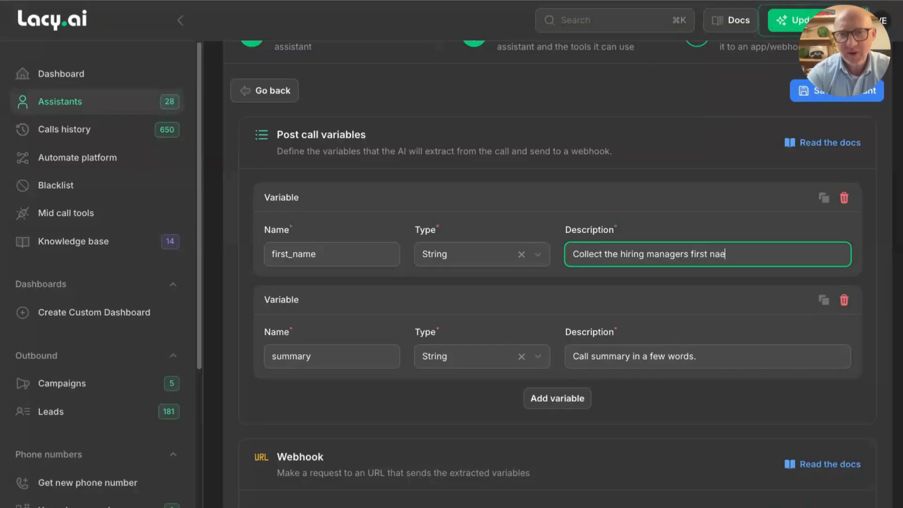
text(me.)
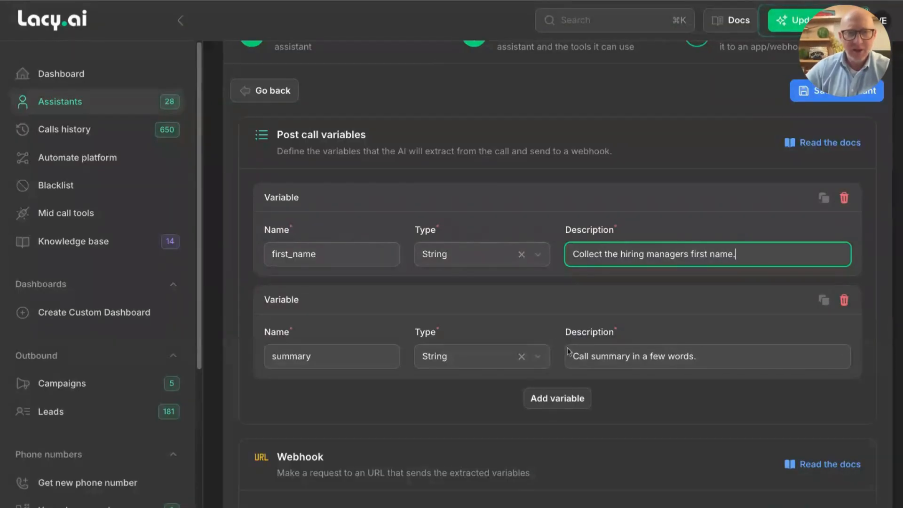
Step: Rename the summary post call variable as phone_number
click(342, 354)
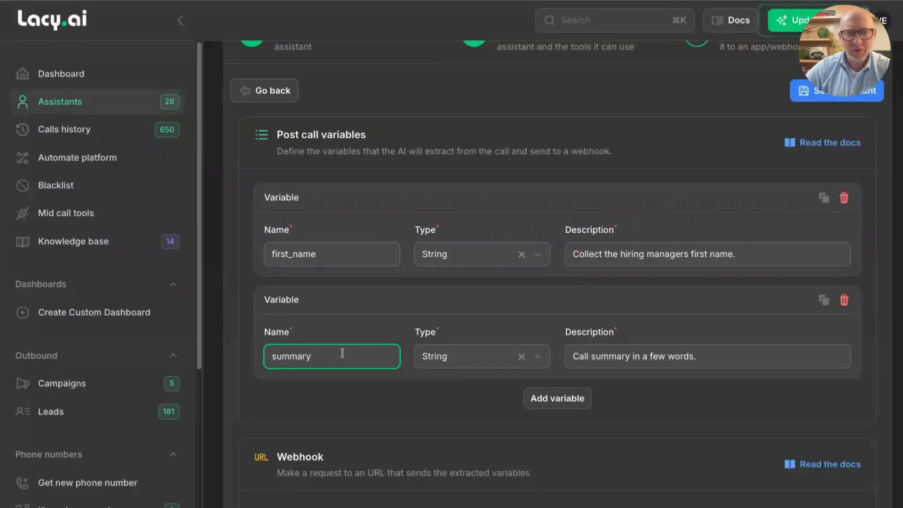
key(BackSpace)
key(BackSpace)
key(BackSpace)
key(BackSpace)
key(BackSpace)
key(BackSpace)
key(BackSpace)
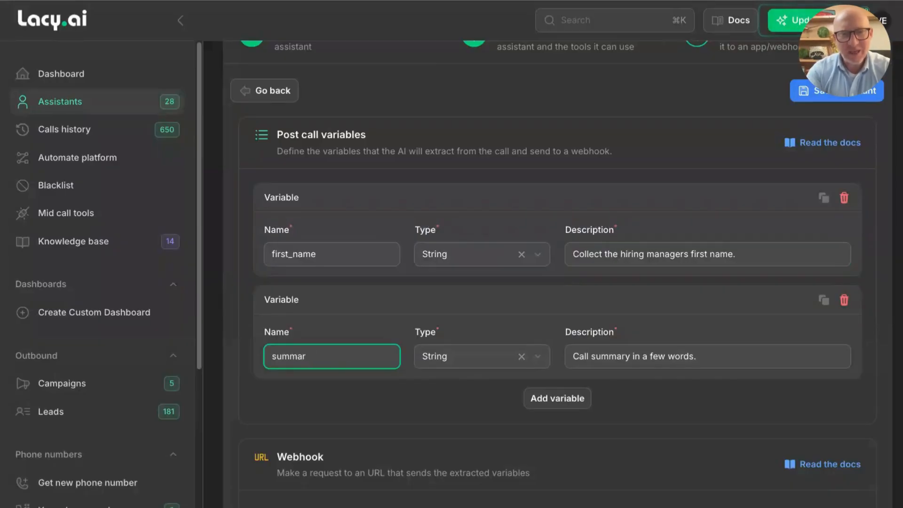
text(phone)
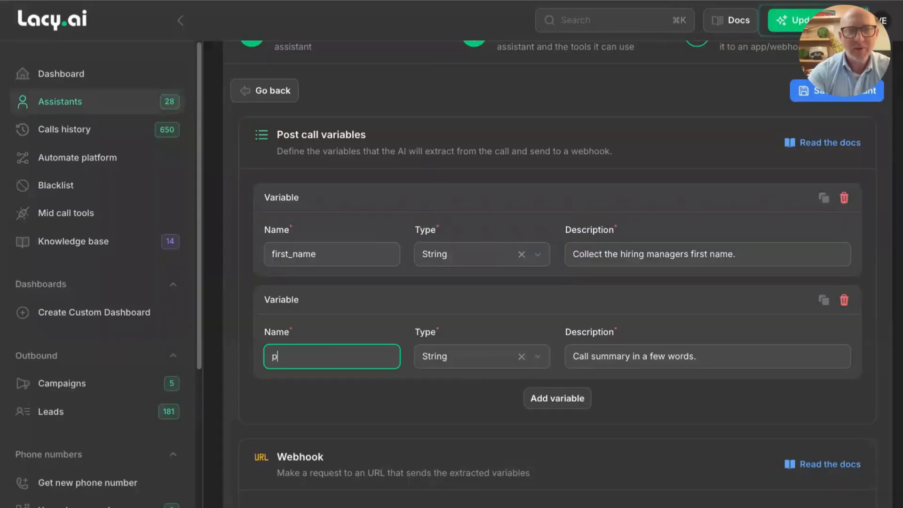
key(BackSpace)
key(BackSpace)
key(BackSpace)
key(BackSpace)
text(hone_nu ber)
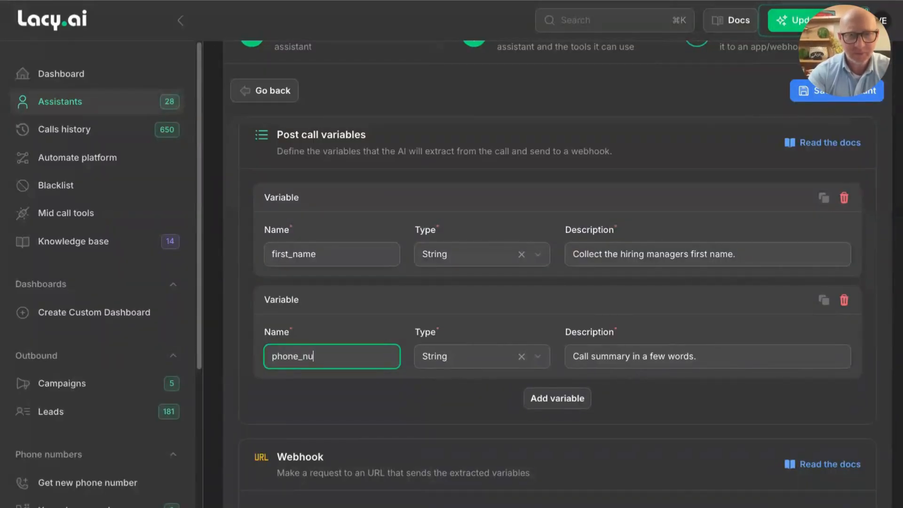
key(BackSpace)
key(BackSpace)
key(BackSpace)
key(BackSpace)
text(mber)
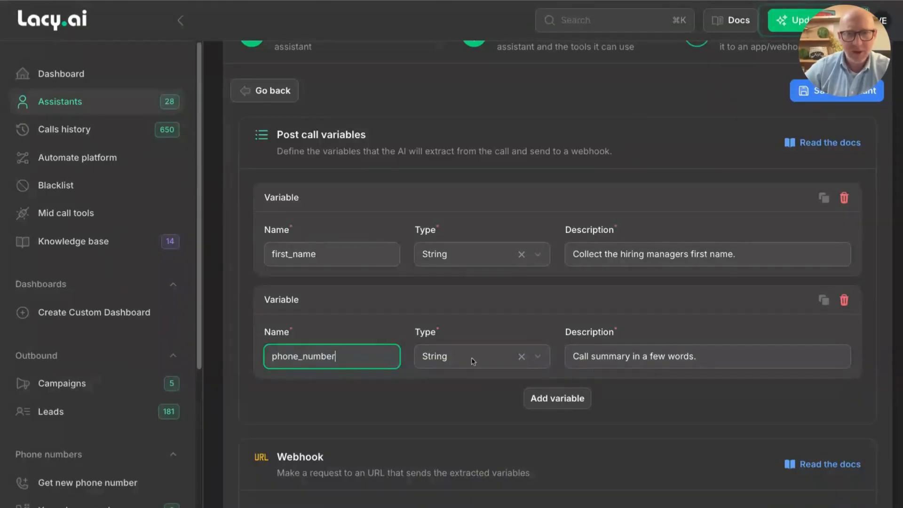
Step: Keep the phone_number variable's type as String and set its description to "Collect the hiring managers phone number."
click(537, 357)
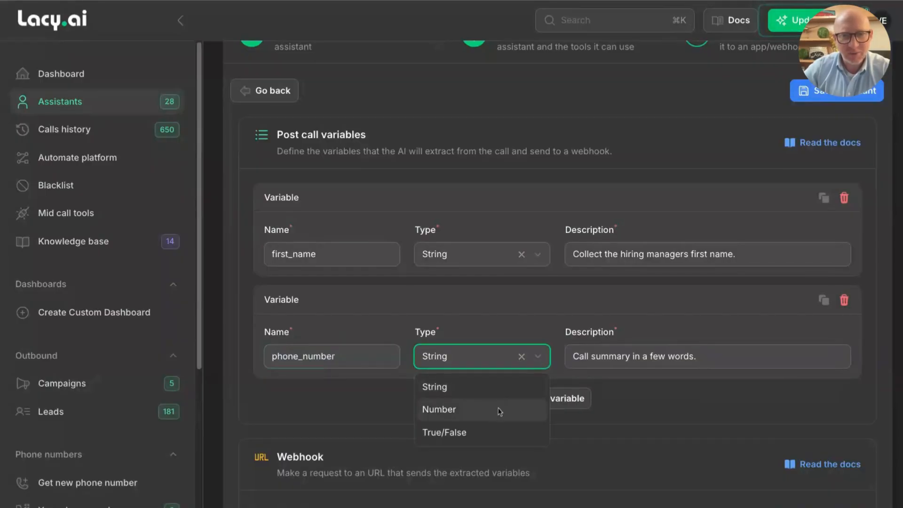
click(630, 357)
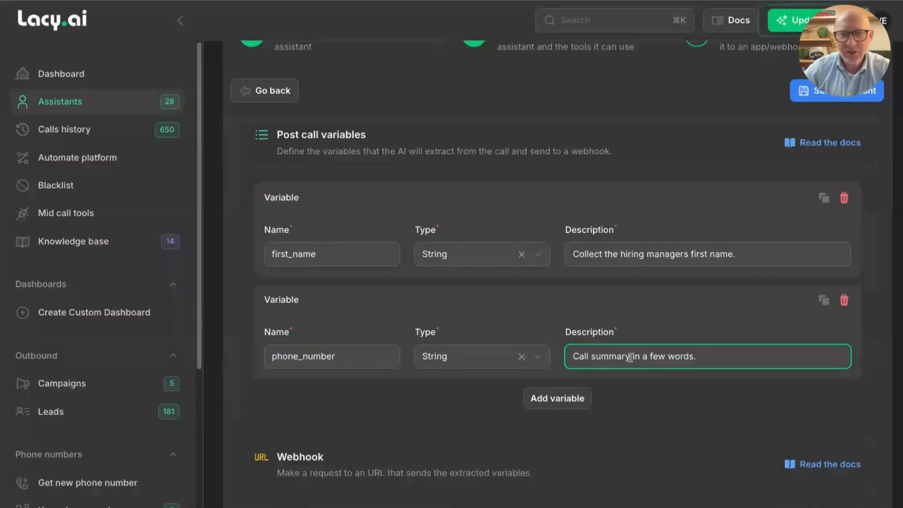
triple_click(630, 357)
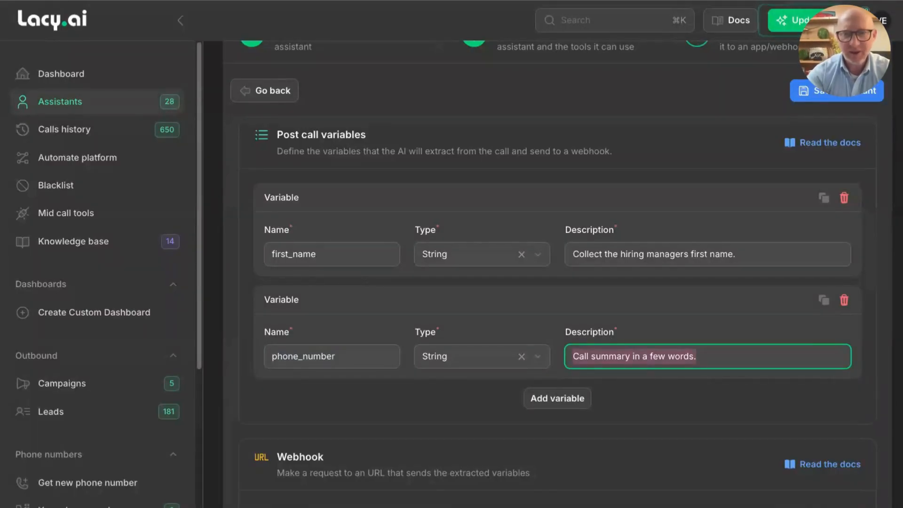
text(Collect the hiring managers phone number)
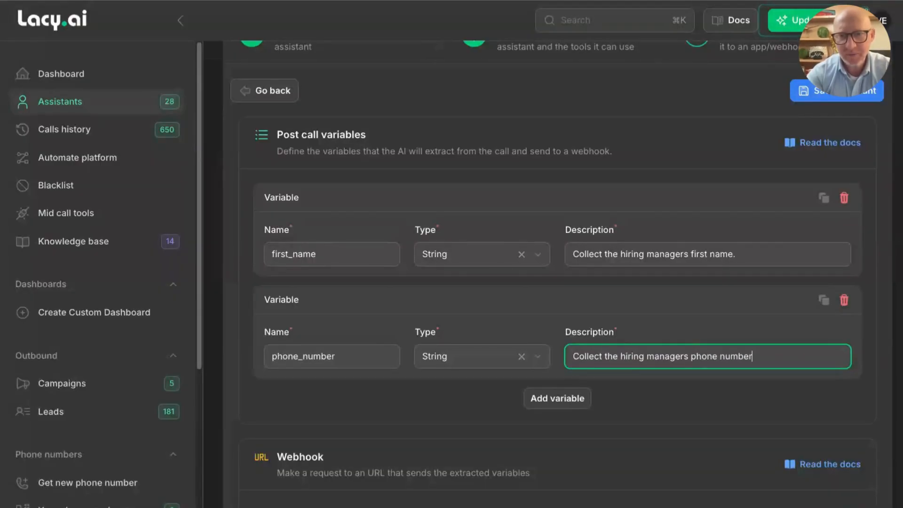
text(.)
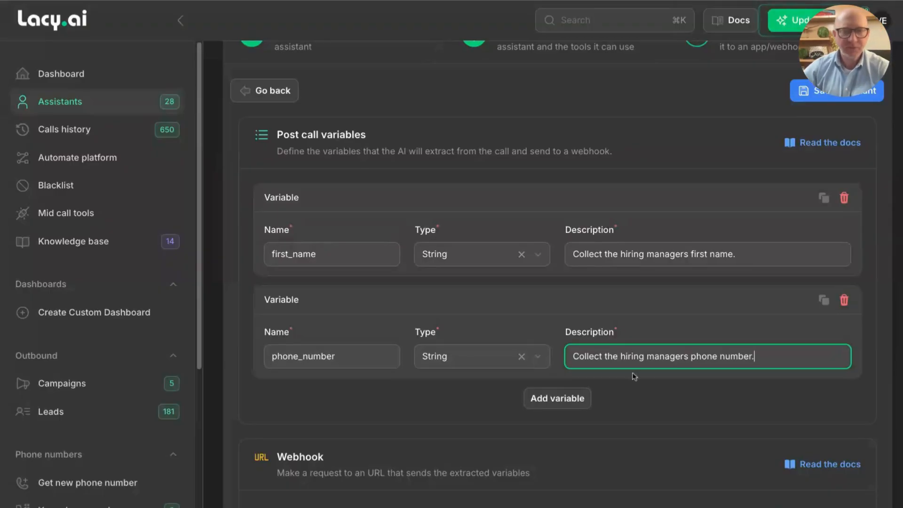
Step: Review the Webhook settings below the post call variables and save the assistant
scroll(634, 376, down, 4)
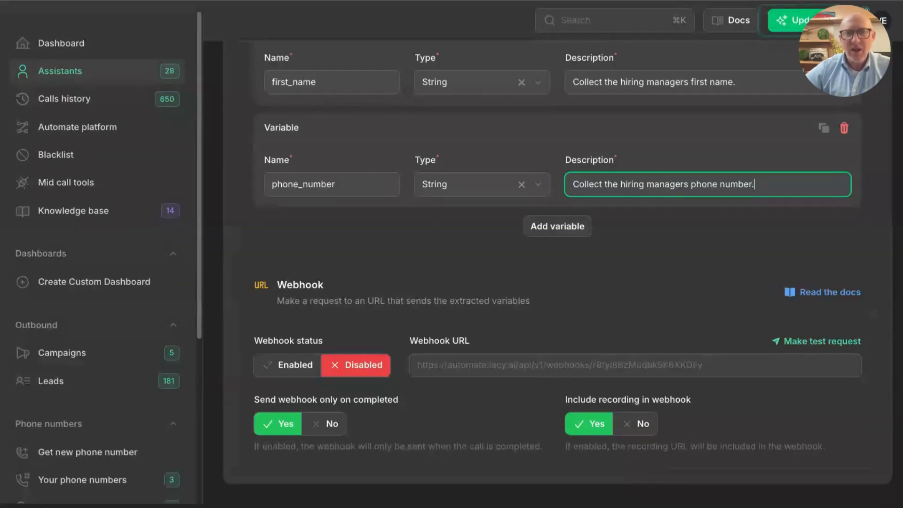
click(541, 304)
scroll(541, 304, up, 6)
click(773, 93)
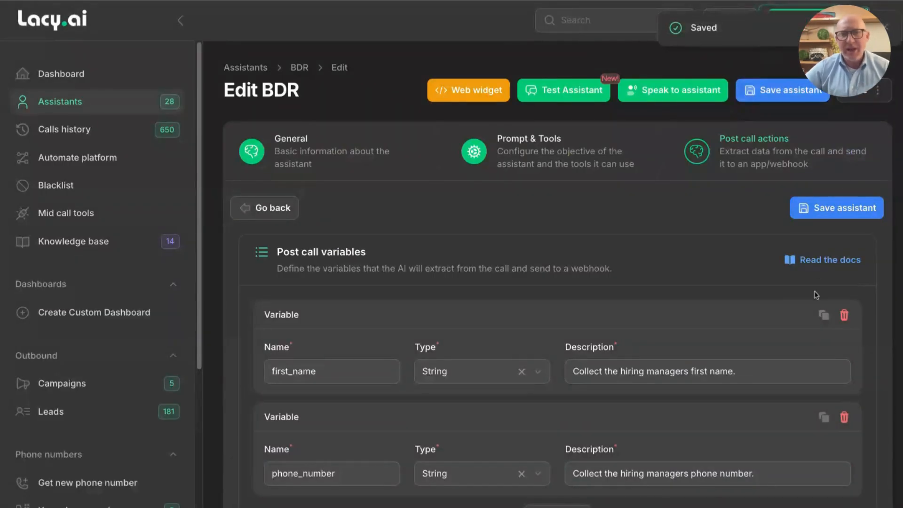
scroll(623, 244, down, 1)
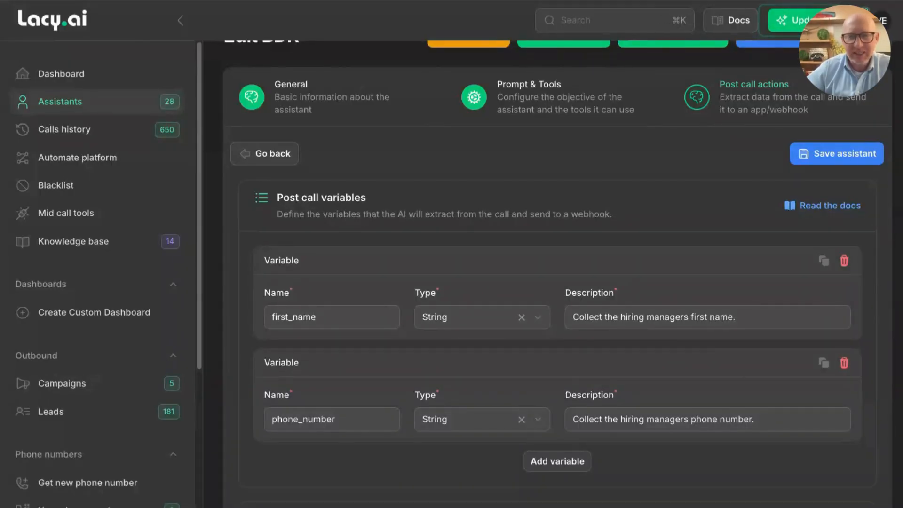
scroll(497, 315, down, 2)
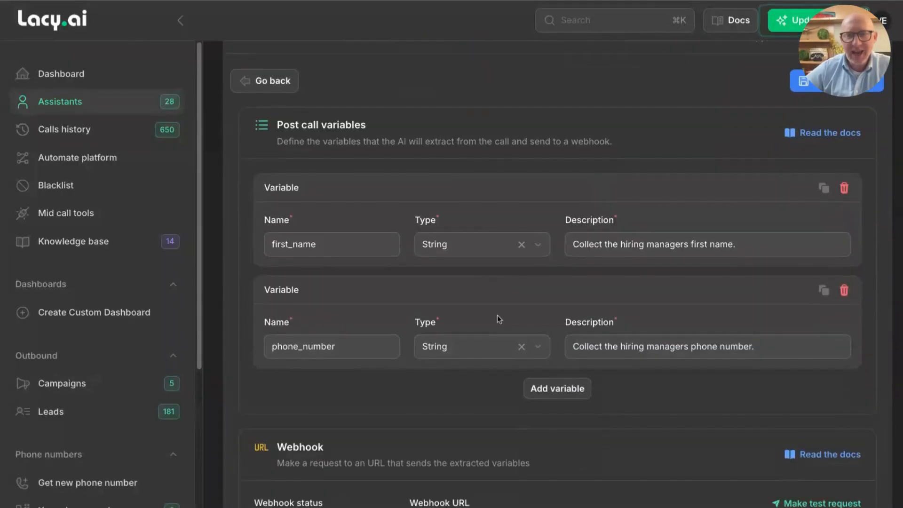
click(555, 371)
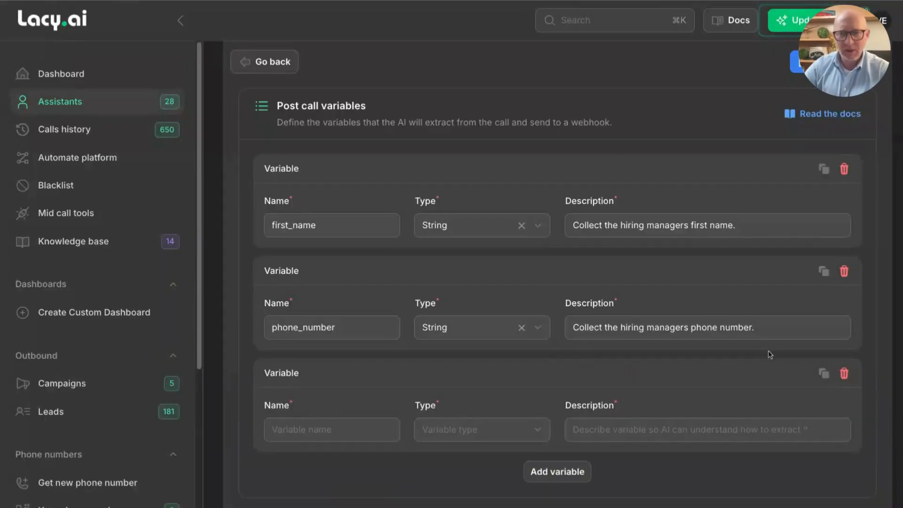
click(844, 373)
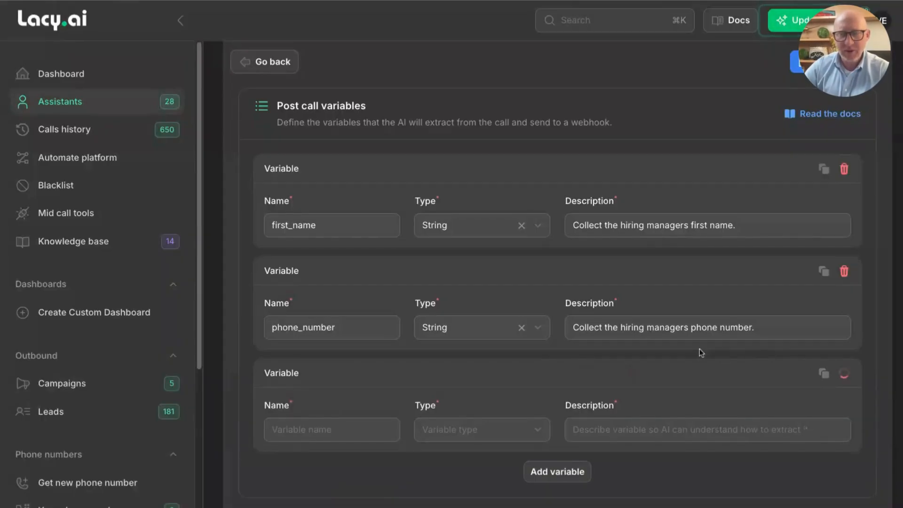
Step: Open the Web call test for speaking with the BDR assistant, and close it without starting a conversation
scroll(692, 360, up, 2)
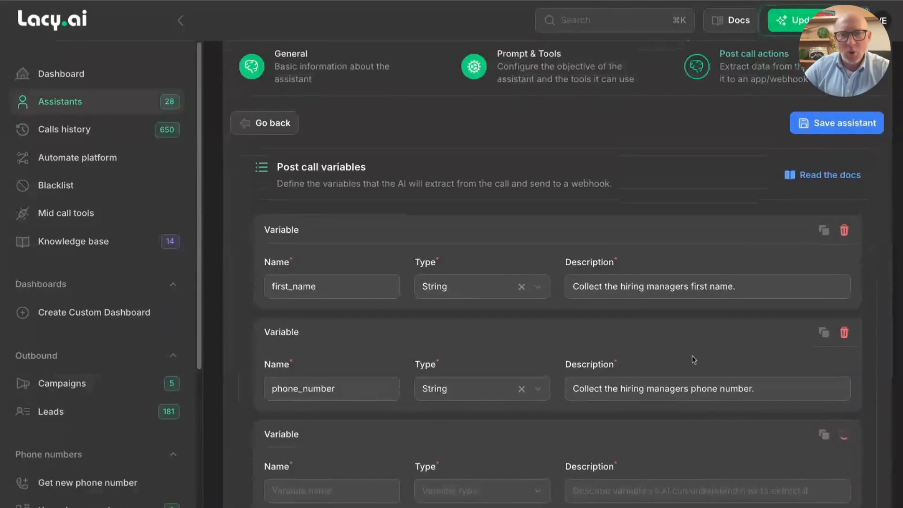
scroll(554, 274, up, 3)
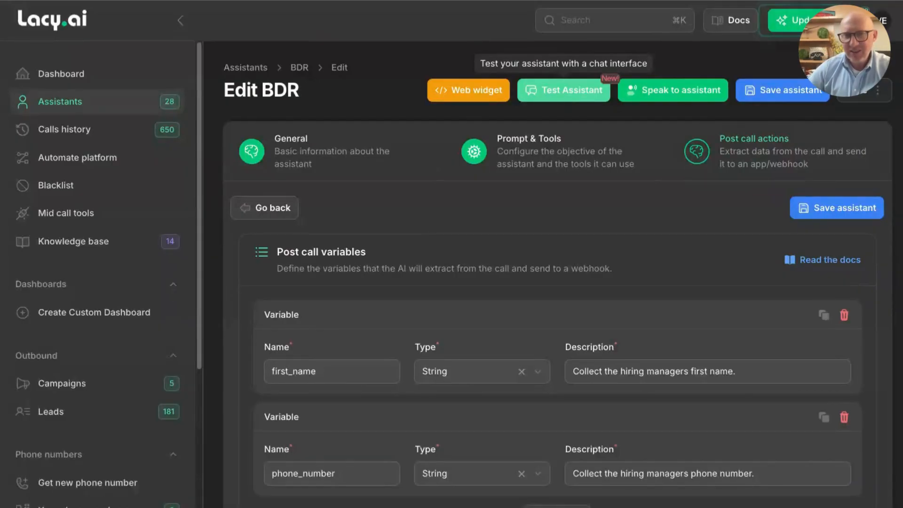
click(654, 94)
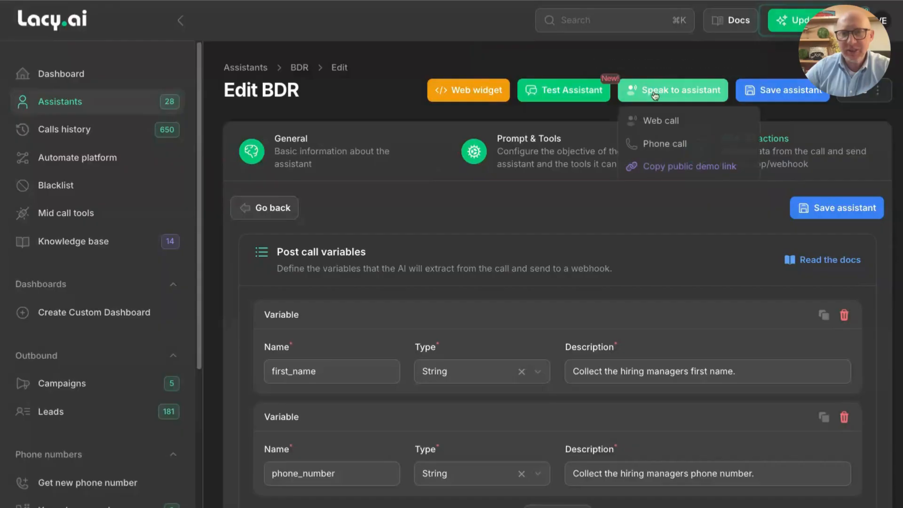
click(654, 121)
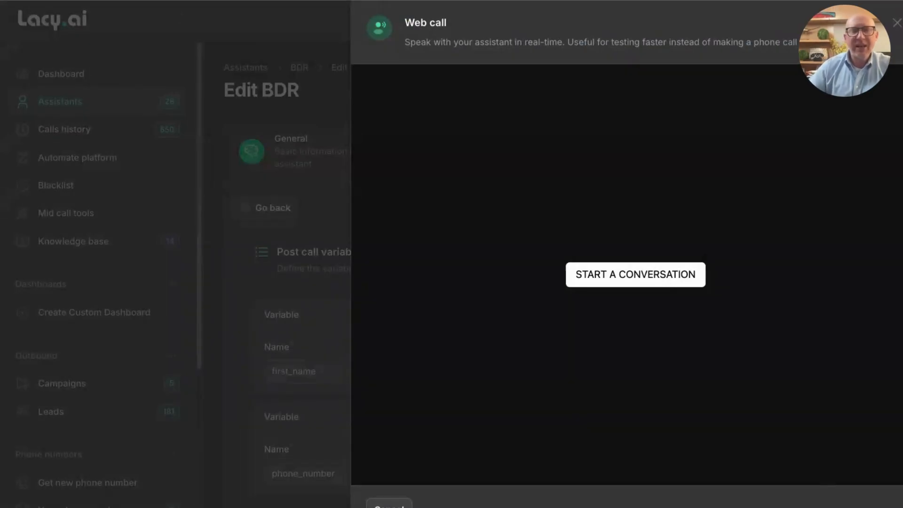
click(389, 504)
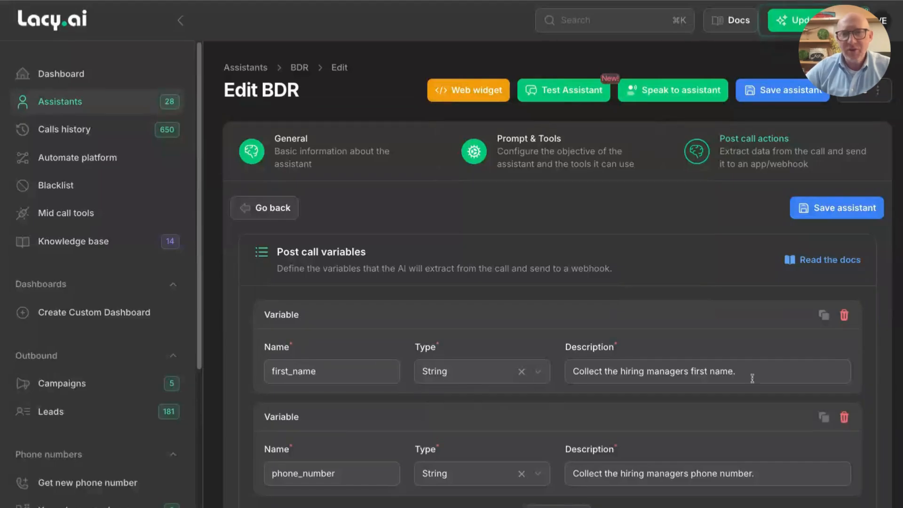
click(653, 94)
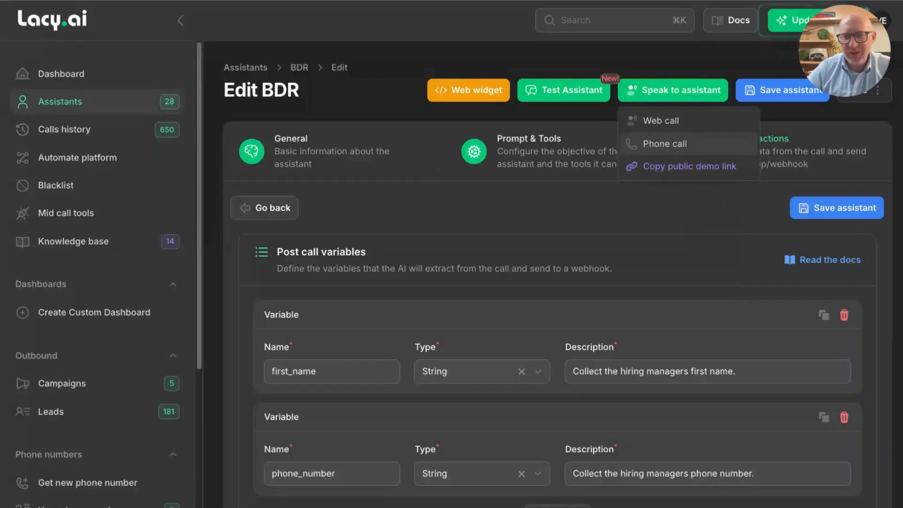
click(578, 220)
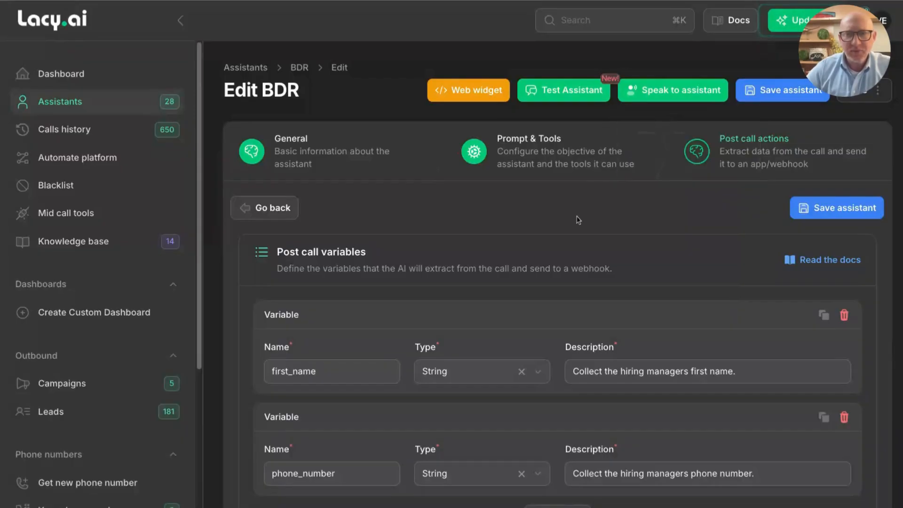
click(665, 94)
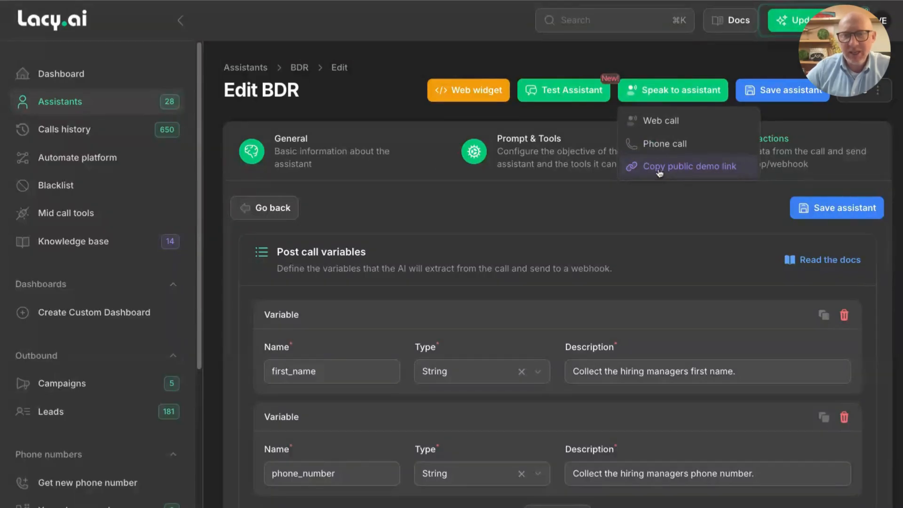
click(600, 234)
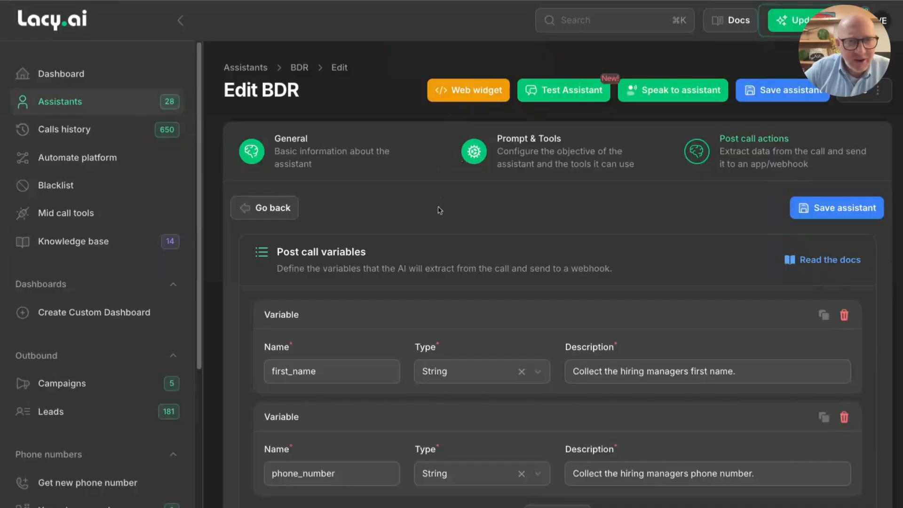
Step: Go to the outbound campaigns and start creating a new campaign
scroll(438, 212, down, 1)
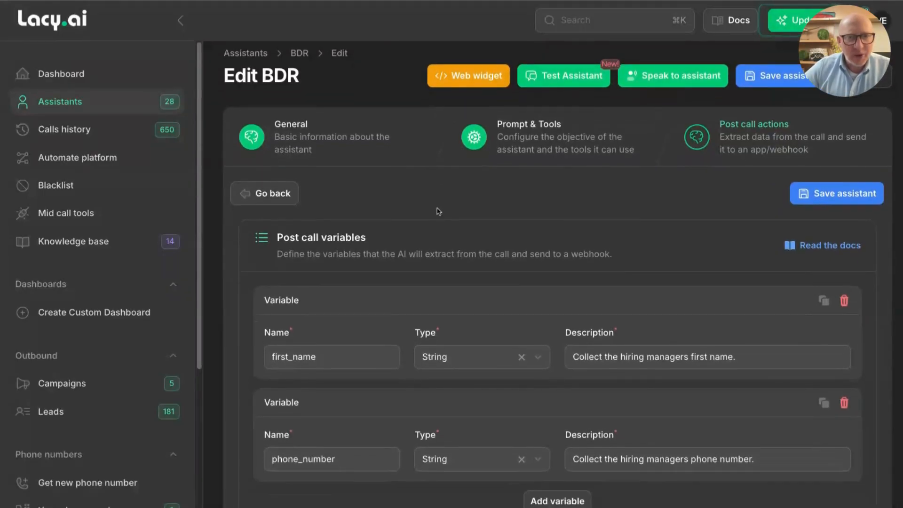
scroll(184, 177, down, 2)
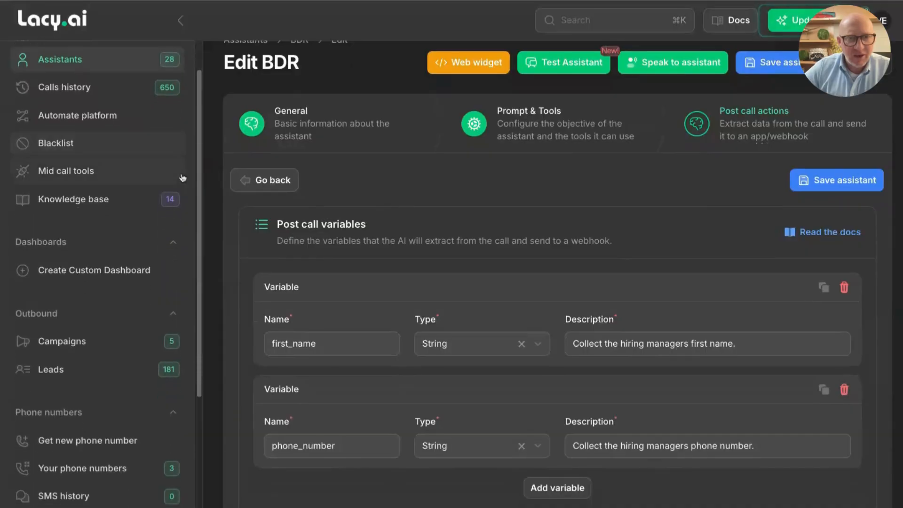
scroll(181, 177, down, 2)
scroll(157, 182, down, 1)
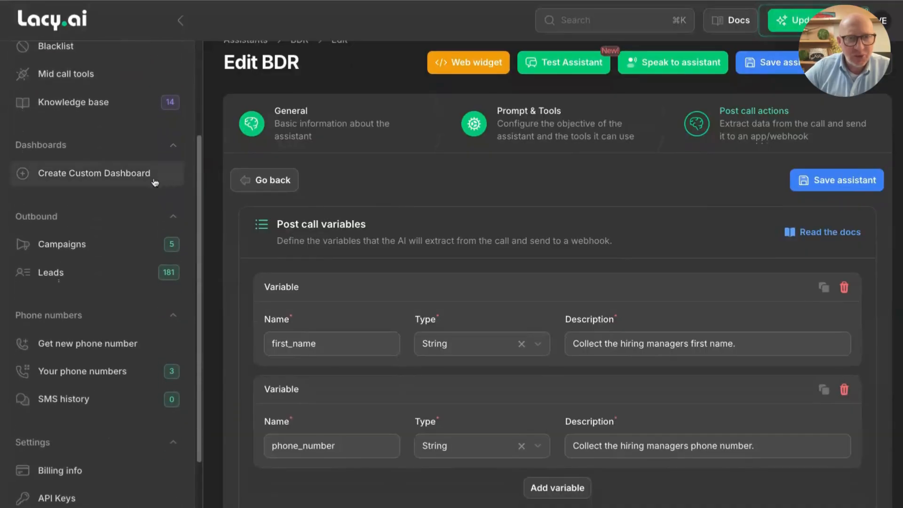
scroll(136, 183, down, 1)
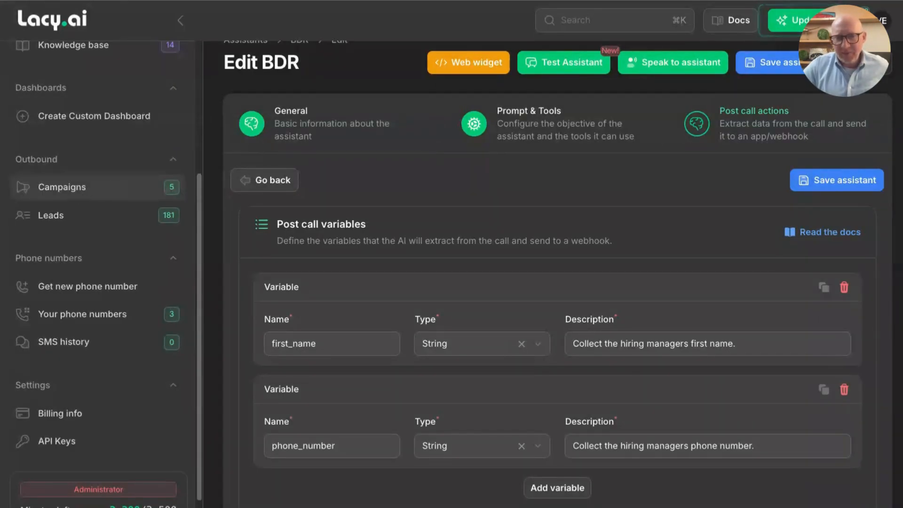
click(62, 187)
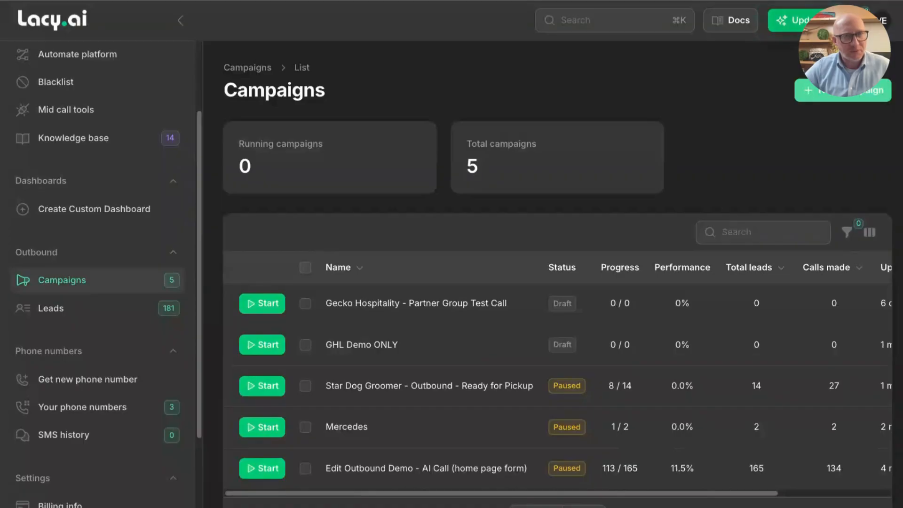
click(830, 90)
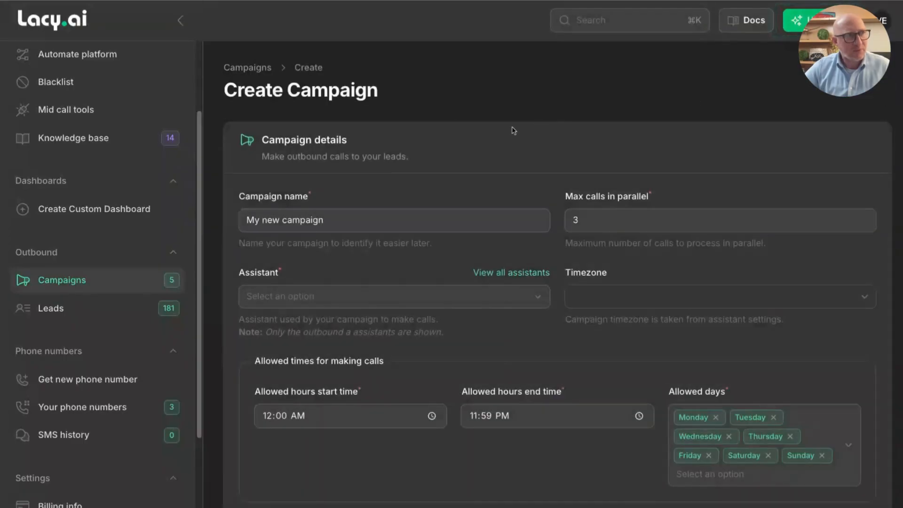
Step: Name the new campaign "BDR Hotel Outreach"
scroll(498, 141, down, 1)
click(440, 182)
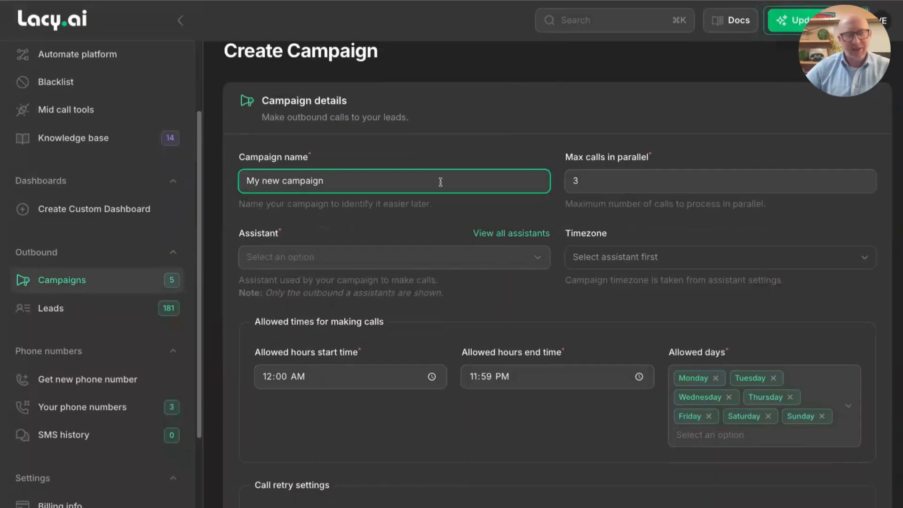
key(super+a)
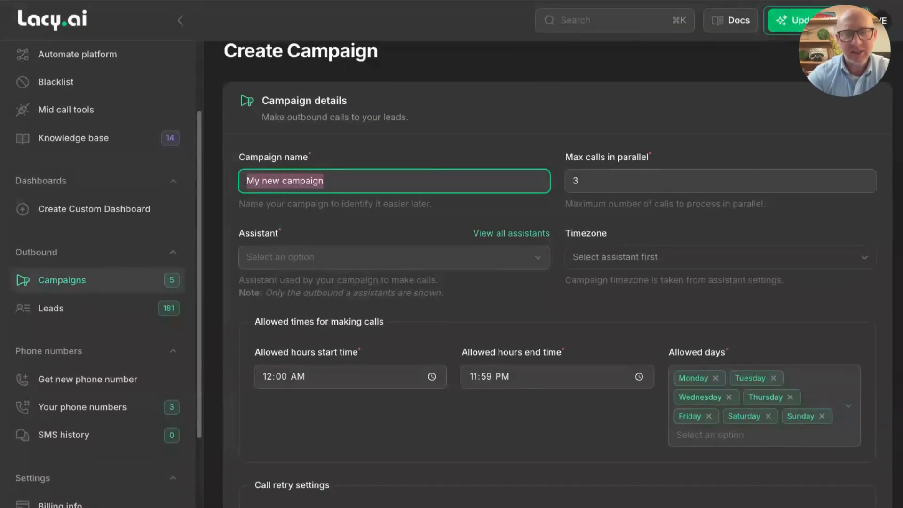
text(BDR )
text(dial)
key(BackSpace)
key(BackSpace)
key(BackSpace)
key(BackSpace)
key(BackSpace)
text(HO)
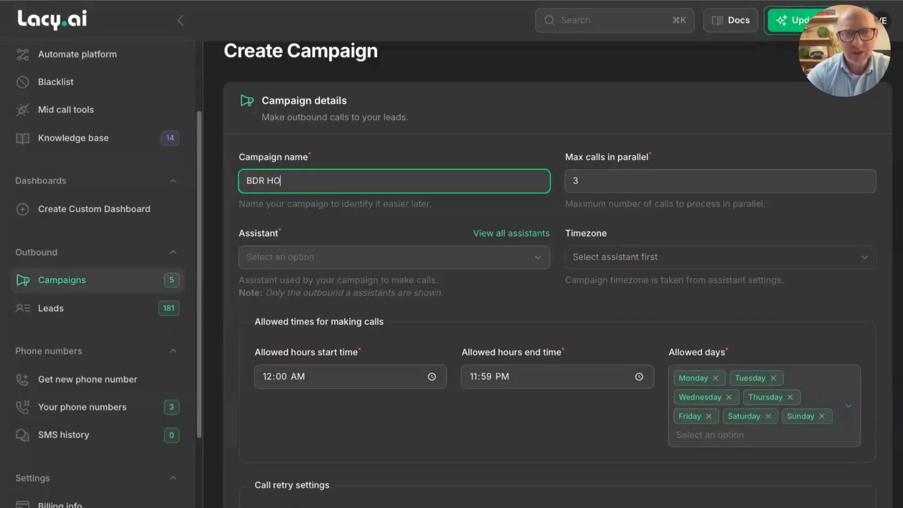
key(BackSpace)
text(otel )
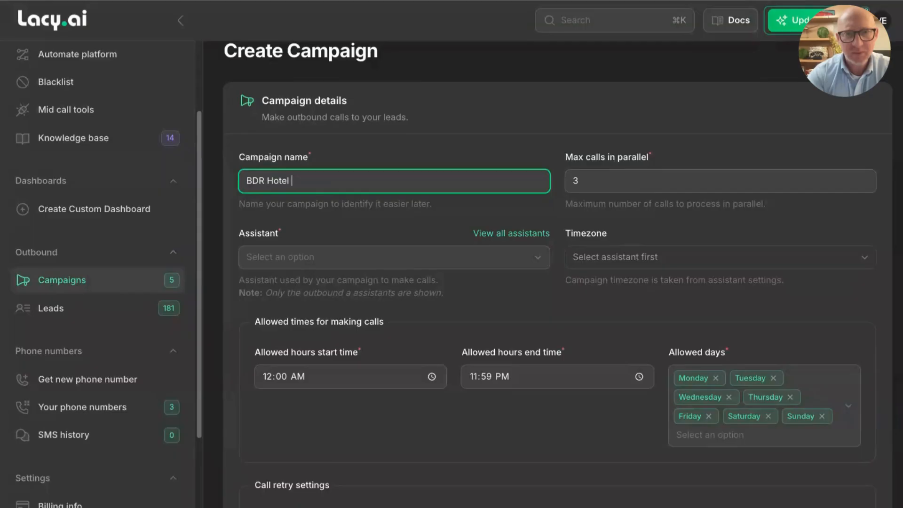
text(Outreach)
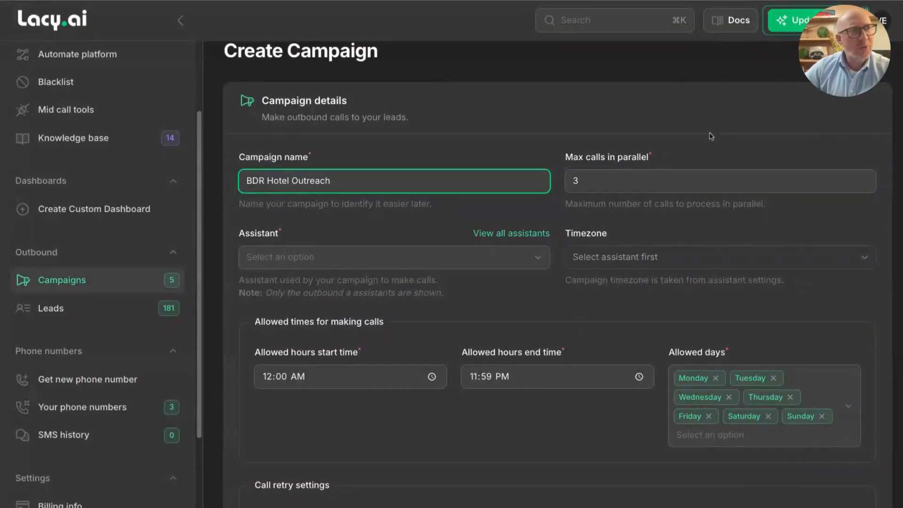
Step: Assign the BDR assistant with the red avatar, the last one offered, to the campaign
scroll(681, 137, down, 2)
click(538, 185)
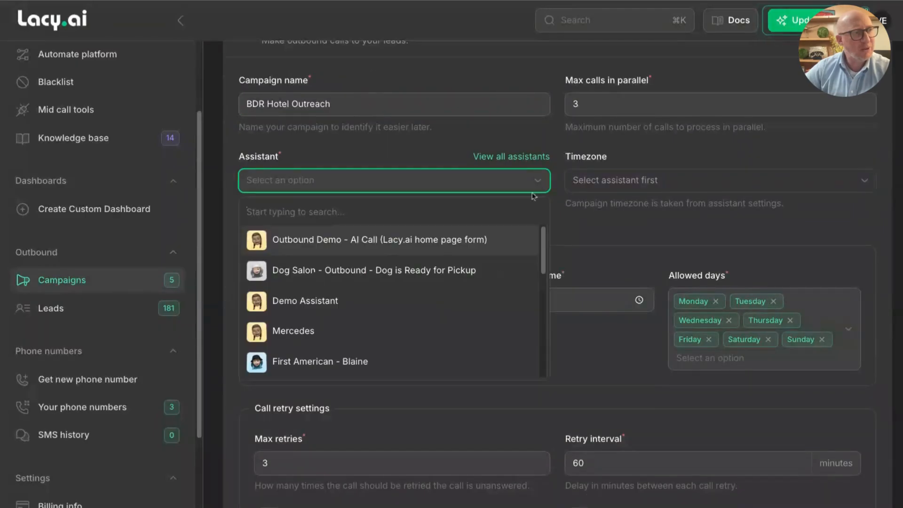
scroll(423, 304, down, 5)
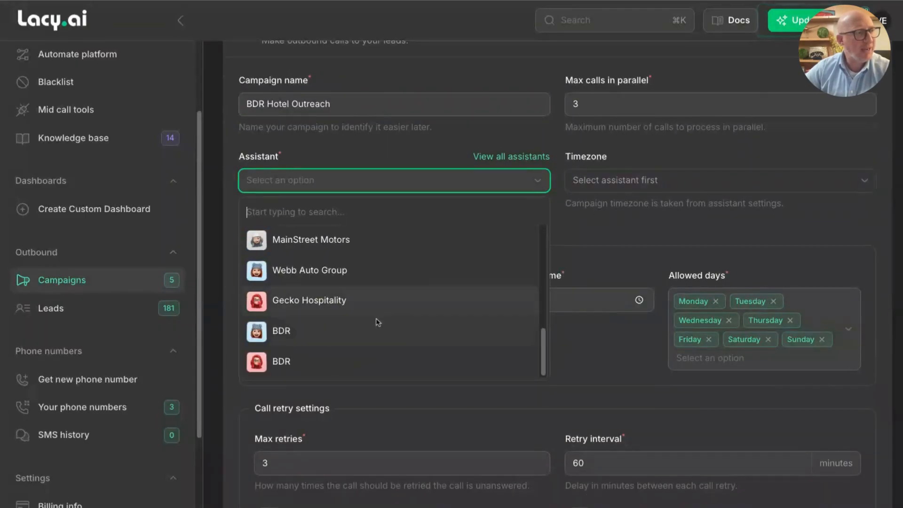
click(311, 363)
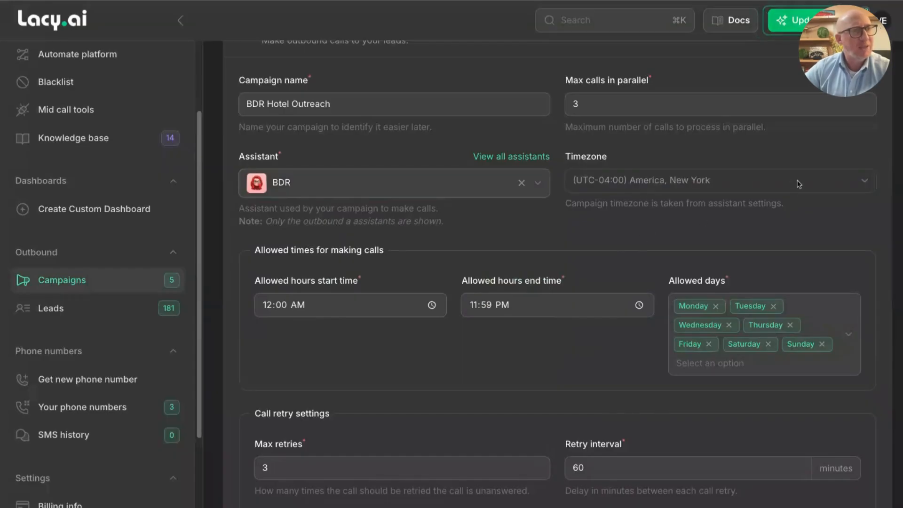
Step: Restrict the allowed calling times to 09:00 AM through 06:00 PM and remove Saturday and Sunday from the allowed days
scroll(538, 235, down, 1)
scroll(539, 234, down, 2)
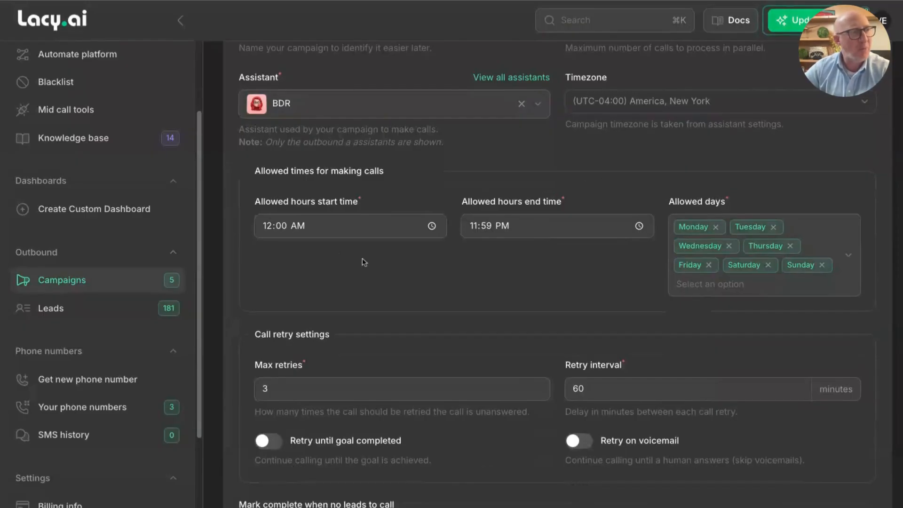
click(363, 230)
text(9)
click(474, 229)
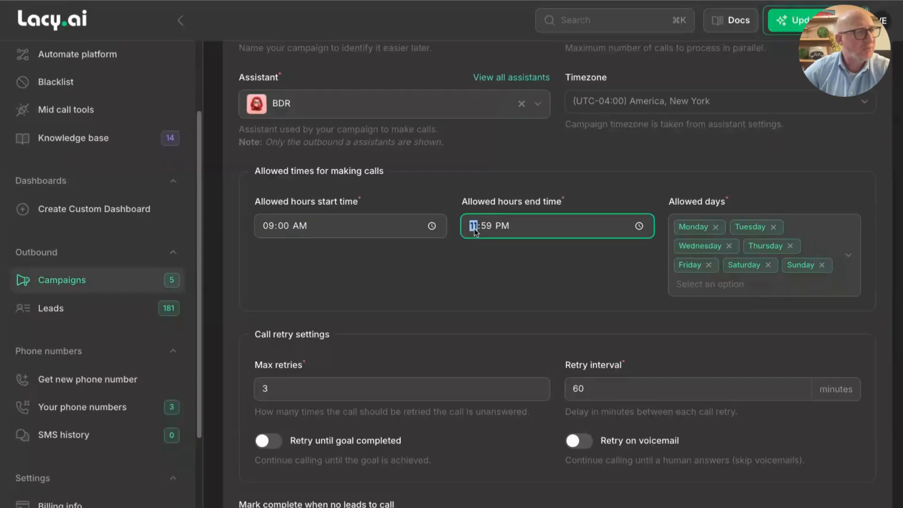
text(6:)
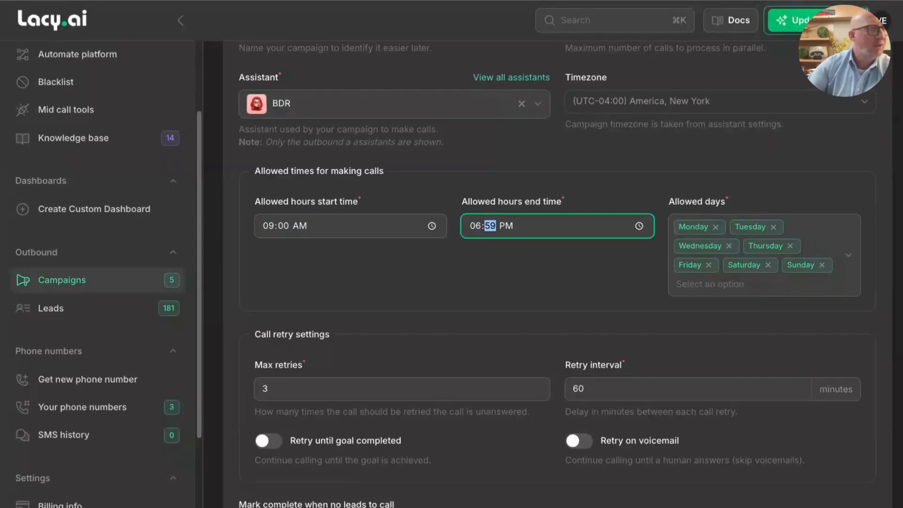
text(00)
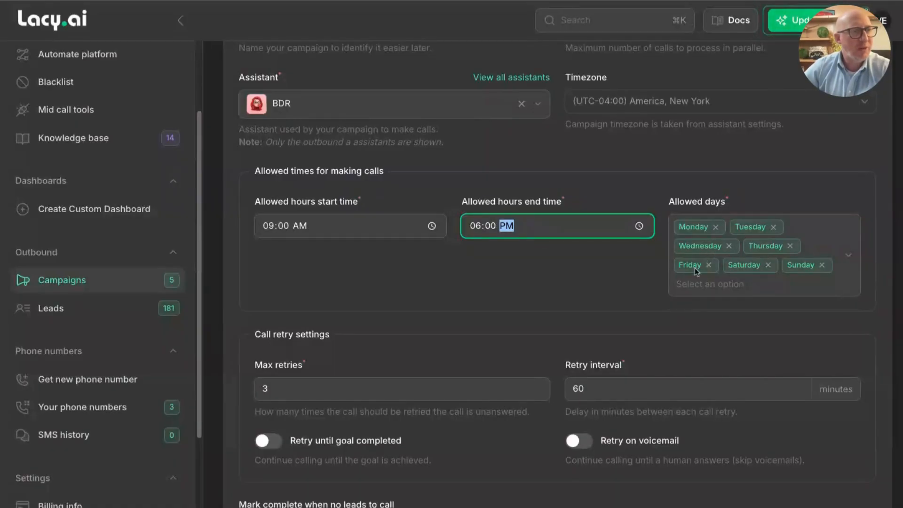
click(767, 265)
click(766, 265)
Step: Set the call retry settings to 5 max retries and keep the retry interval at 60 minutes
scroll(494, 276, down, 3)
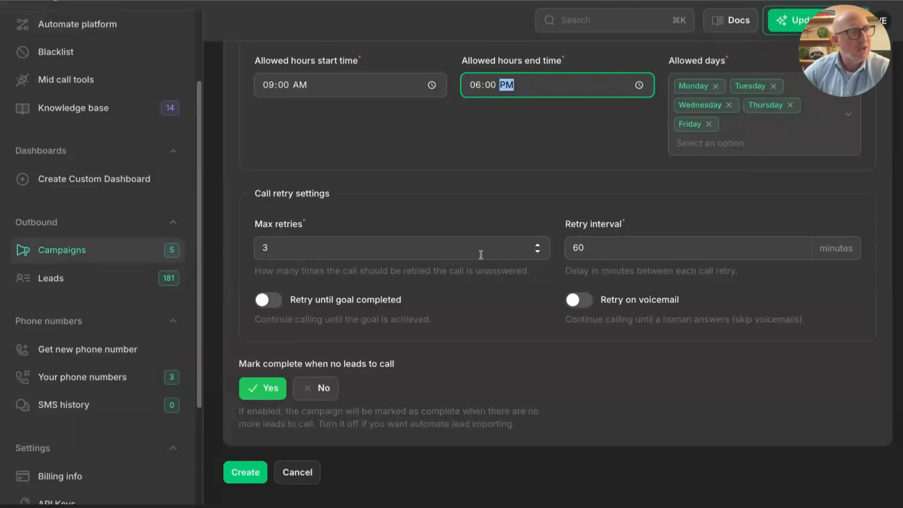
click(538, 245)
click(537, 245)
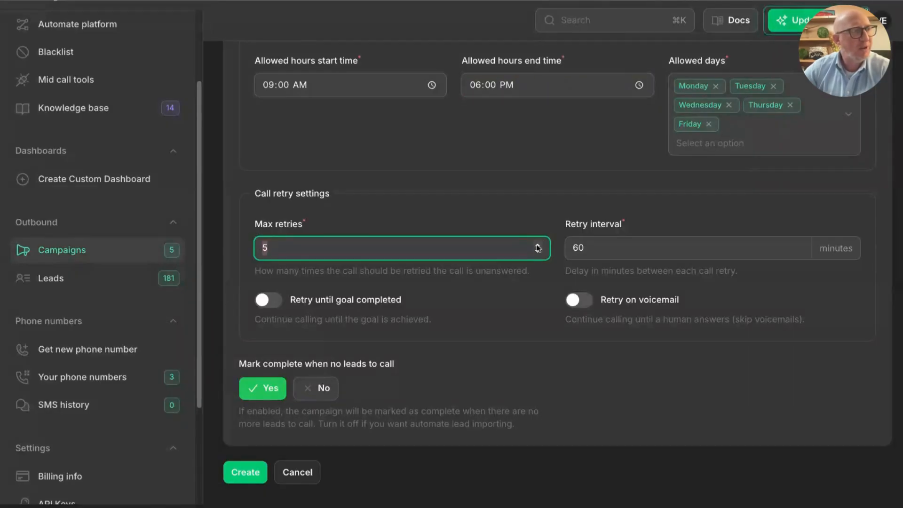
click(644, 250)
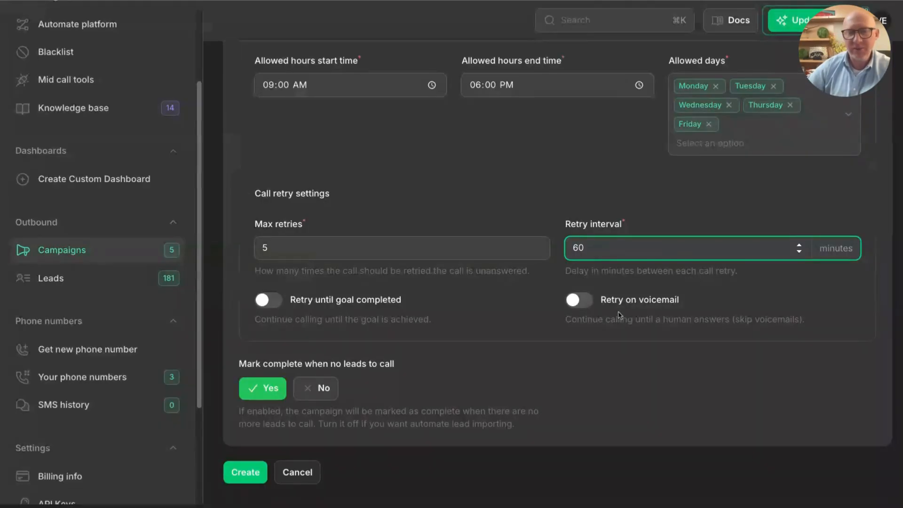
Step: Review the campaign details from name to retry settings and create the campaign
scroll(514, 319, up, 7)
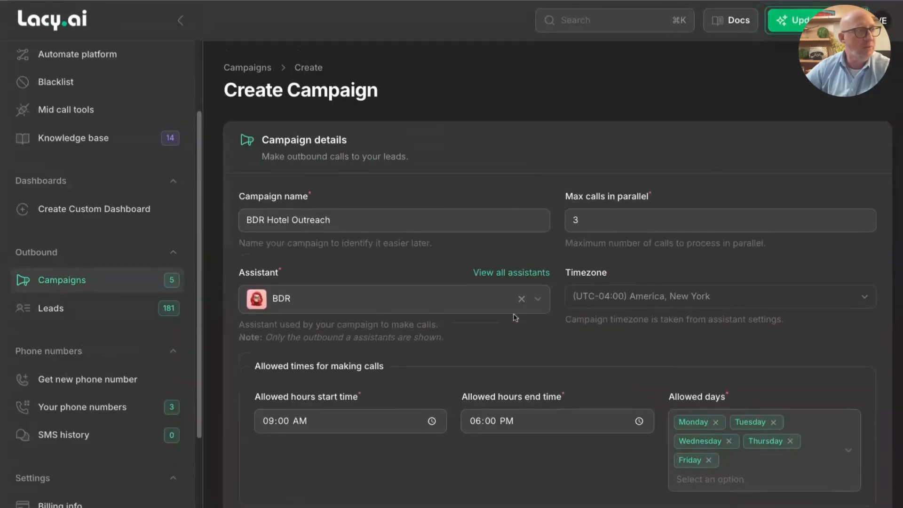
scroll(530, 295, down, 7)
click(70, 277)
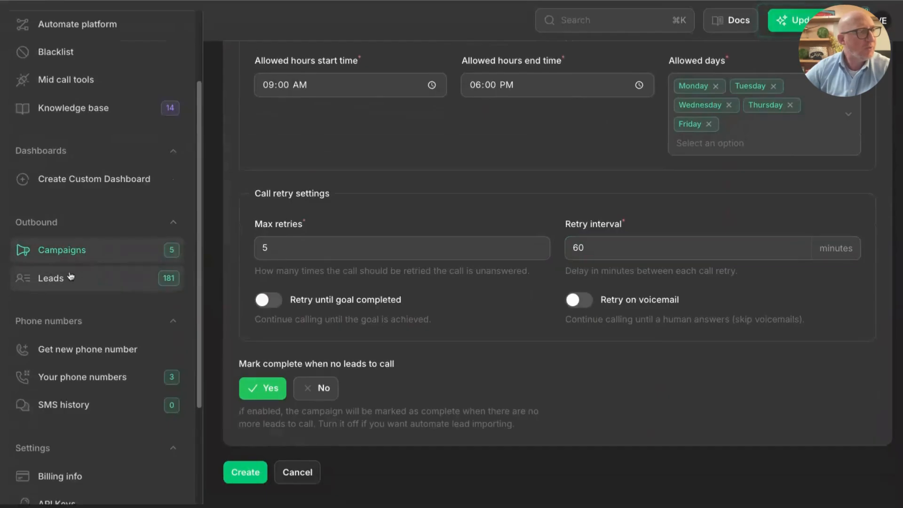
scroll(616, 172, up, 10)
scroll(471, 329, down, 10)
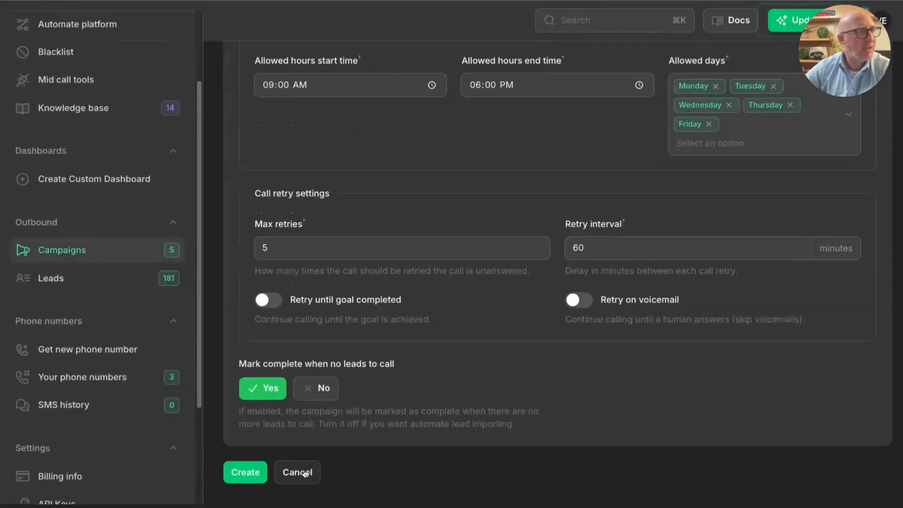
click(248, 474)
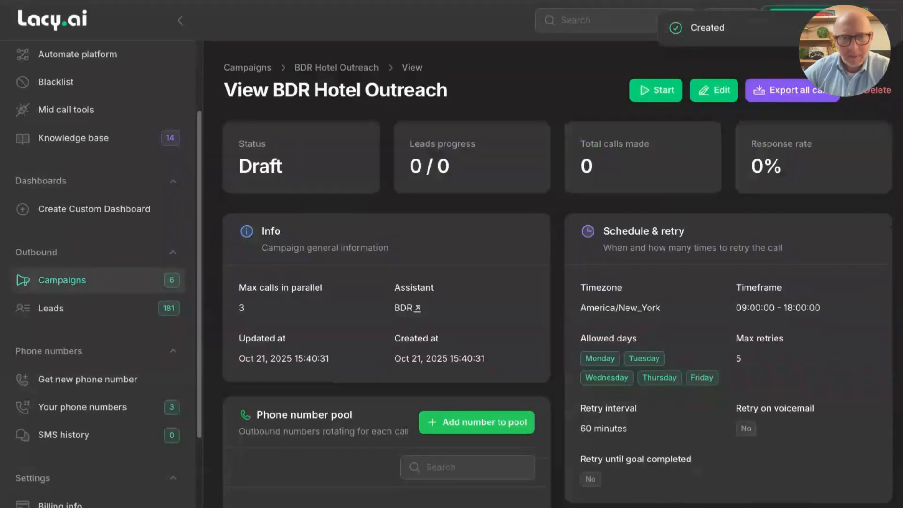
Step: Go to the outbound leads, look at the campaign and file options for importing leads, and close them without importing
click(56, 309)
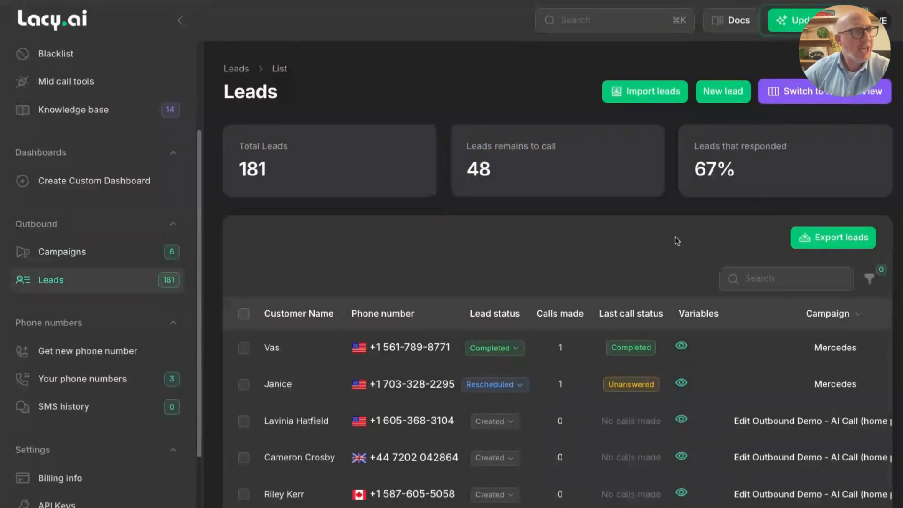
click(651, 95)
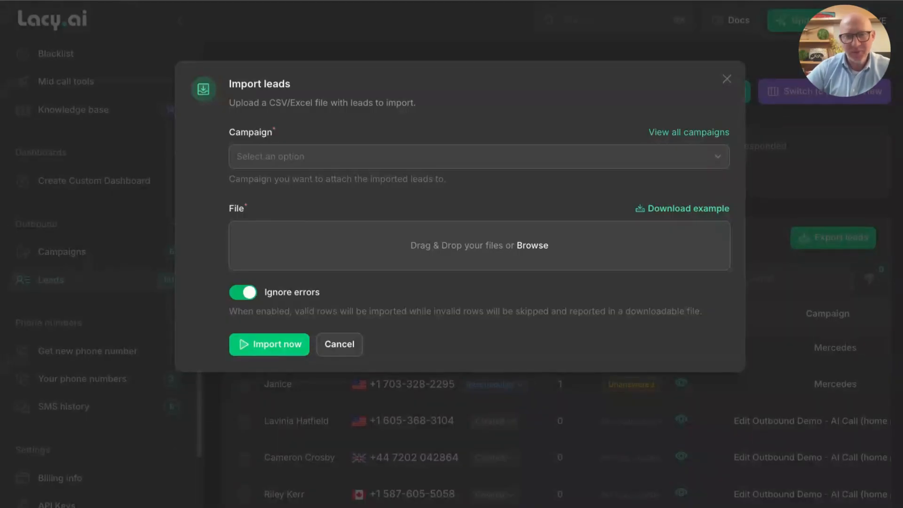
click(727, 79)
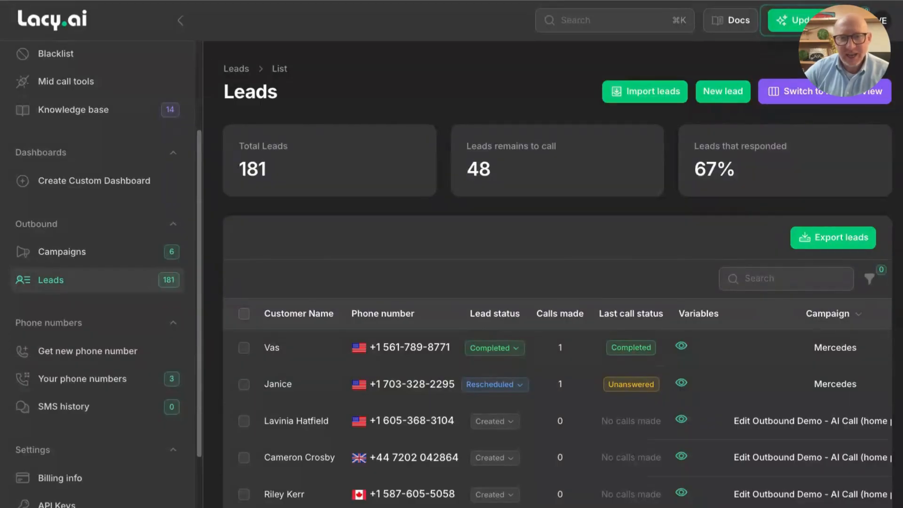
Step: Go to the Automate platform and open the untitled flow created on Oct 3 at 2:43 PM
scroll(141, 256, up, 3)
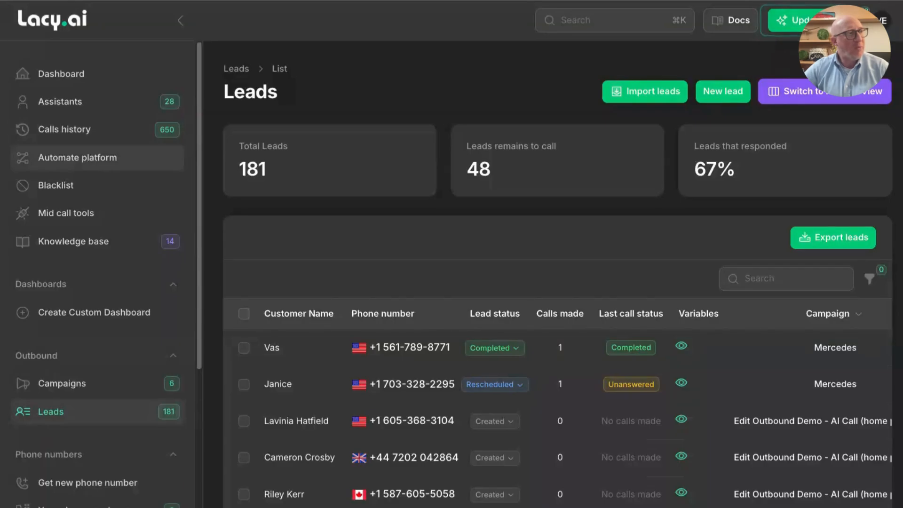
click(89, 164)
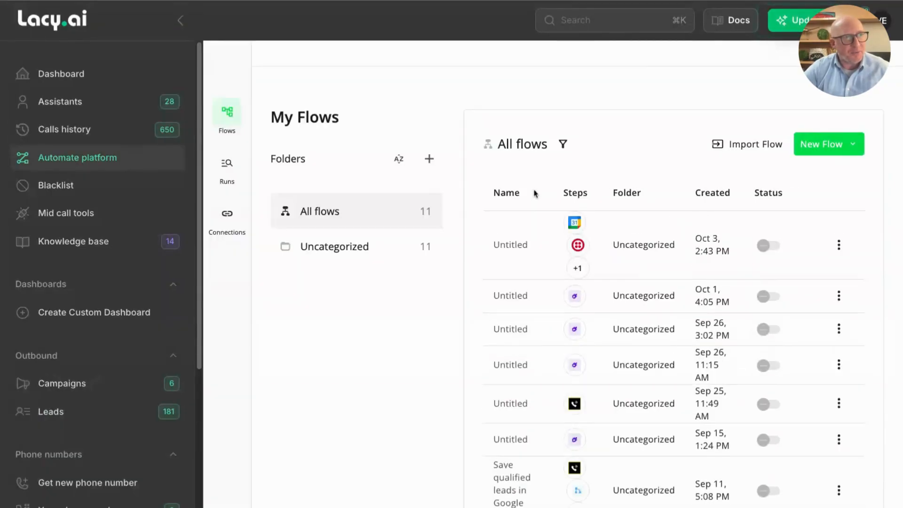
click(517, 247)
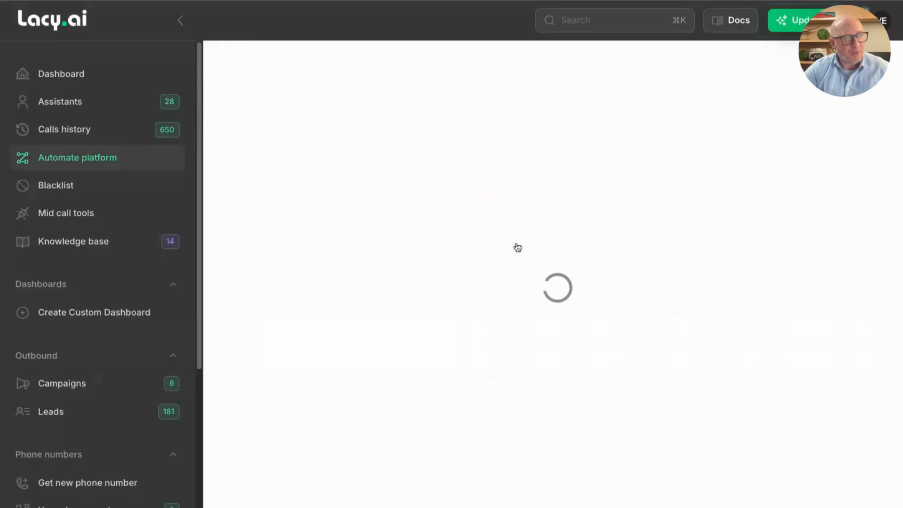